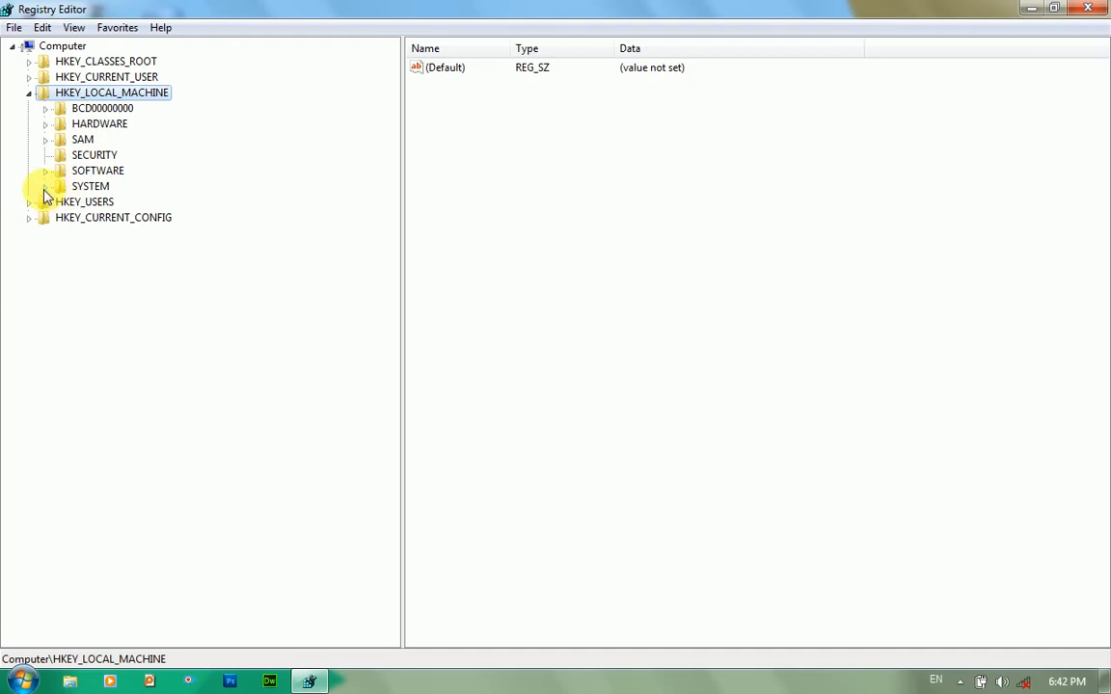
Step: Expand the registry path HKEY_LOCAL_MACHINE\SYSTEM\CurrentControlSet\Control to show its subkeys
click(45, 186)
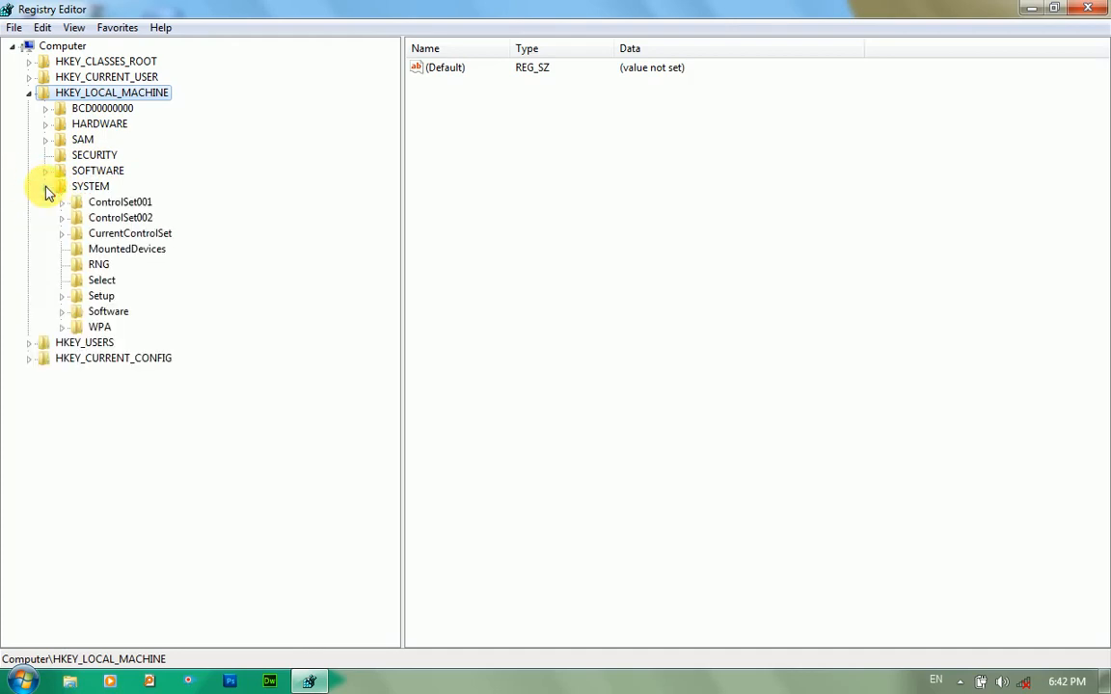
click(62, 236)
click(117, 250)
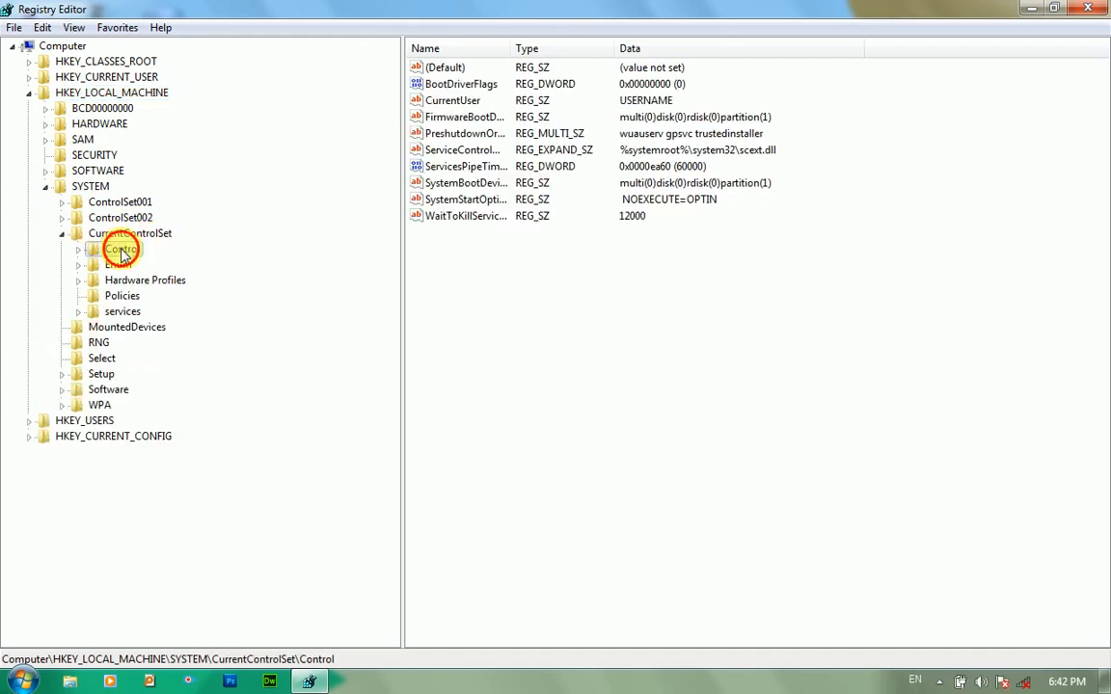
click(81, 252)
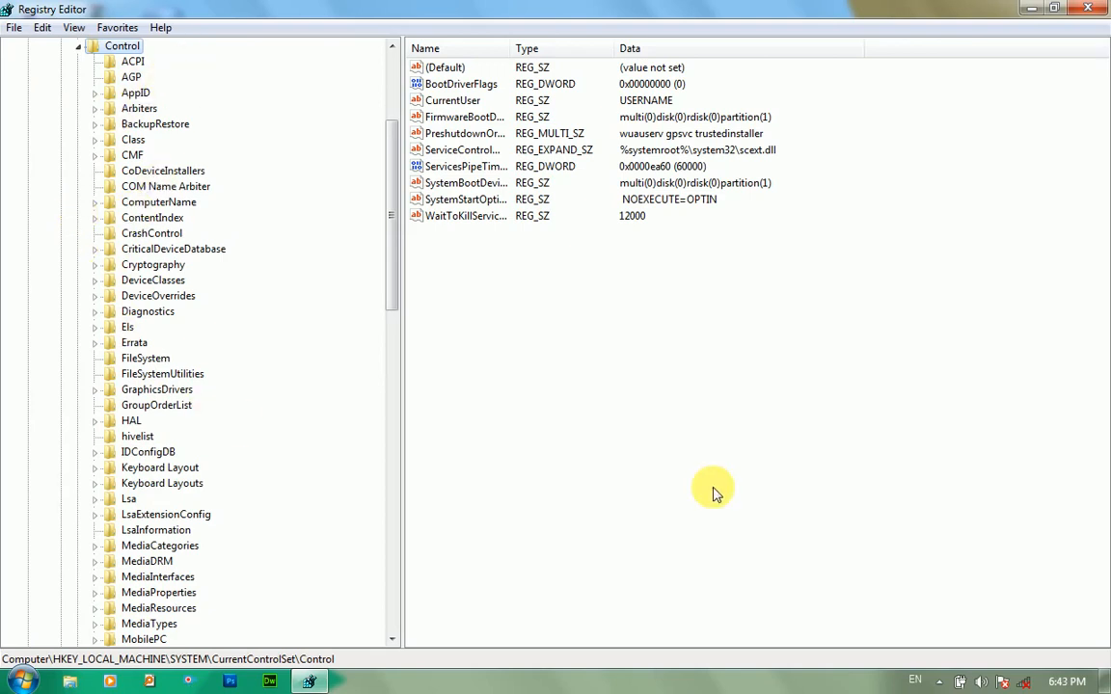
Step: Find the existing StorageDevicePolicies key under Control and delete it permanently
text(st)
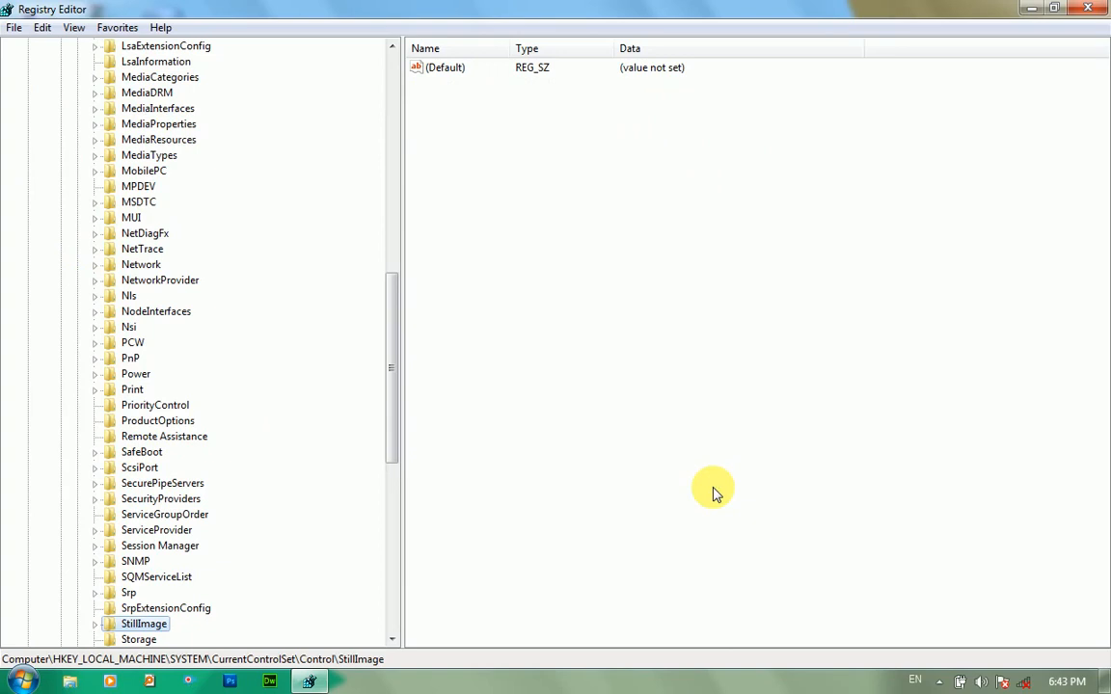
key(Down)
key(Down)
key(Down)
key(Down)
key(Down)
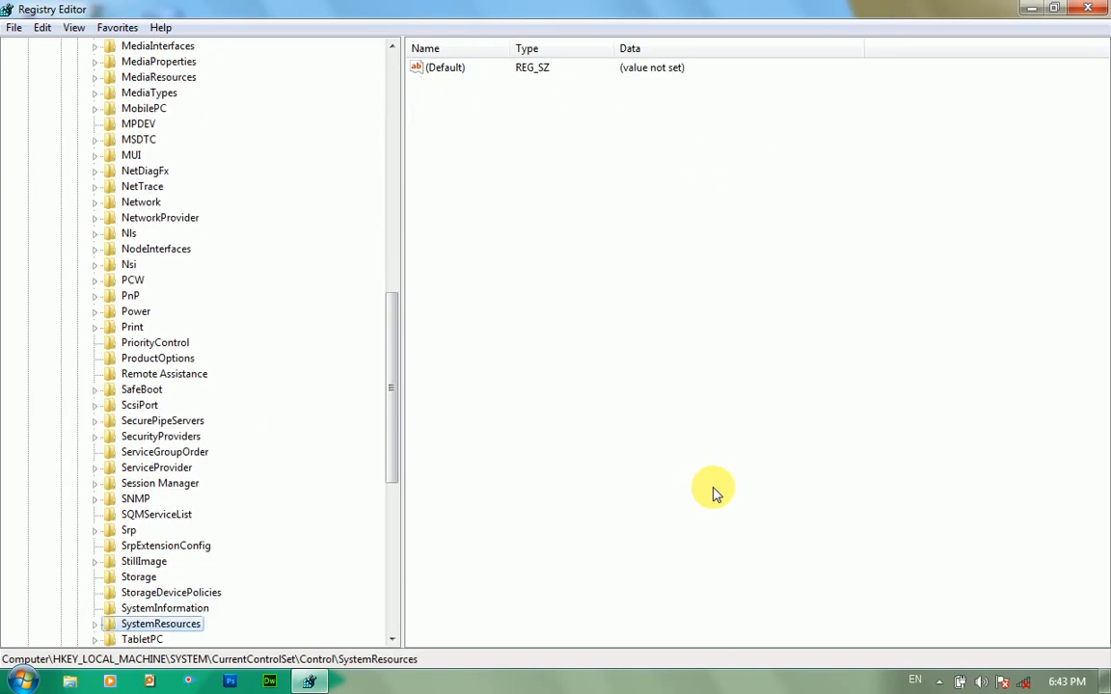
key(Up)
key(Up)
key(Up)
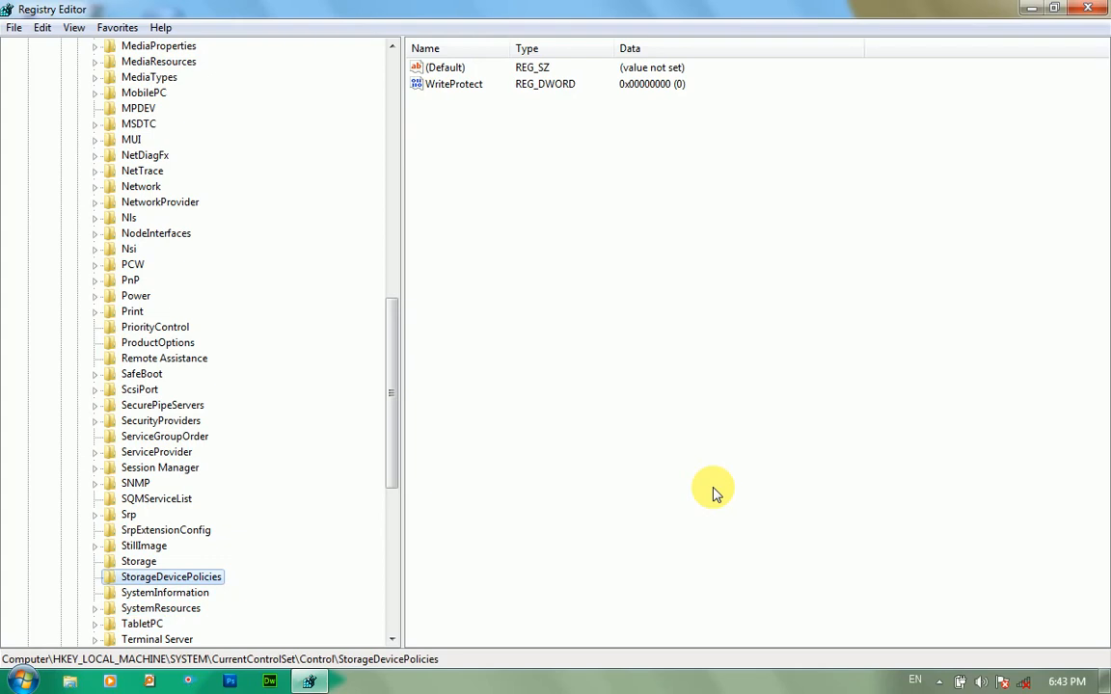
key(Delete)
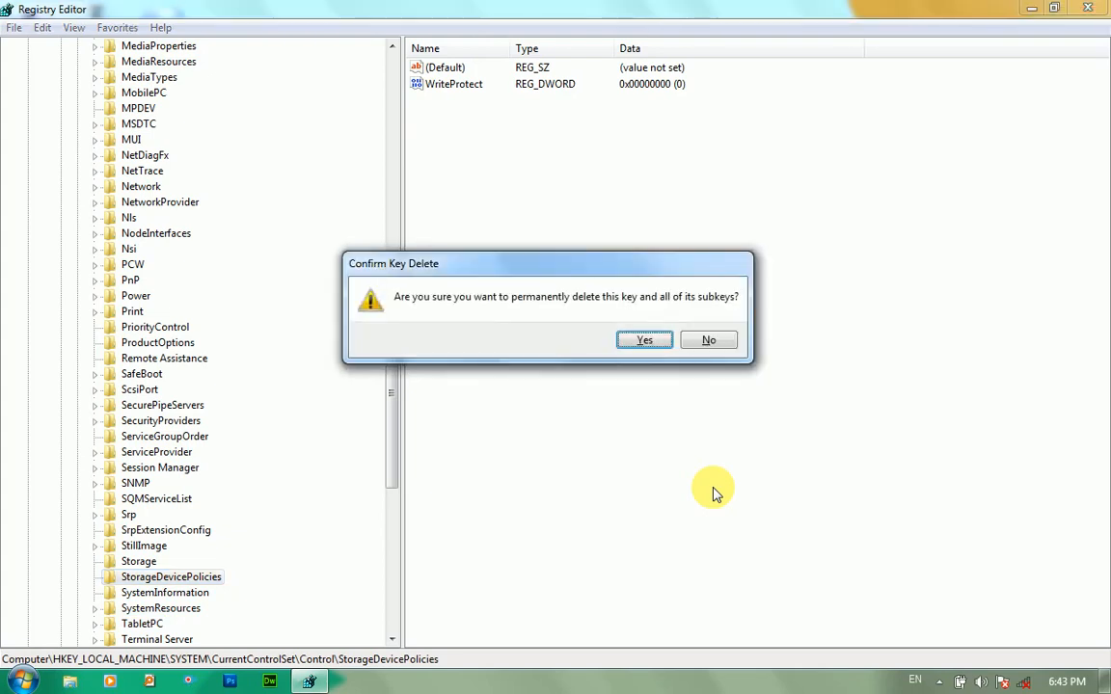
key(Return)
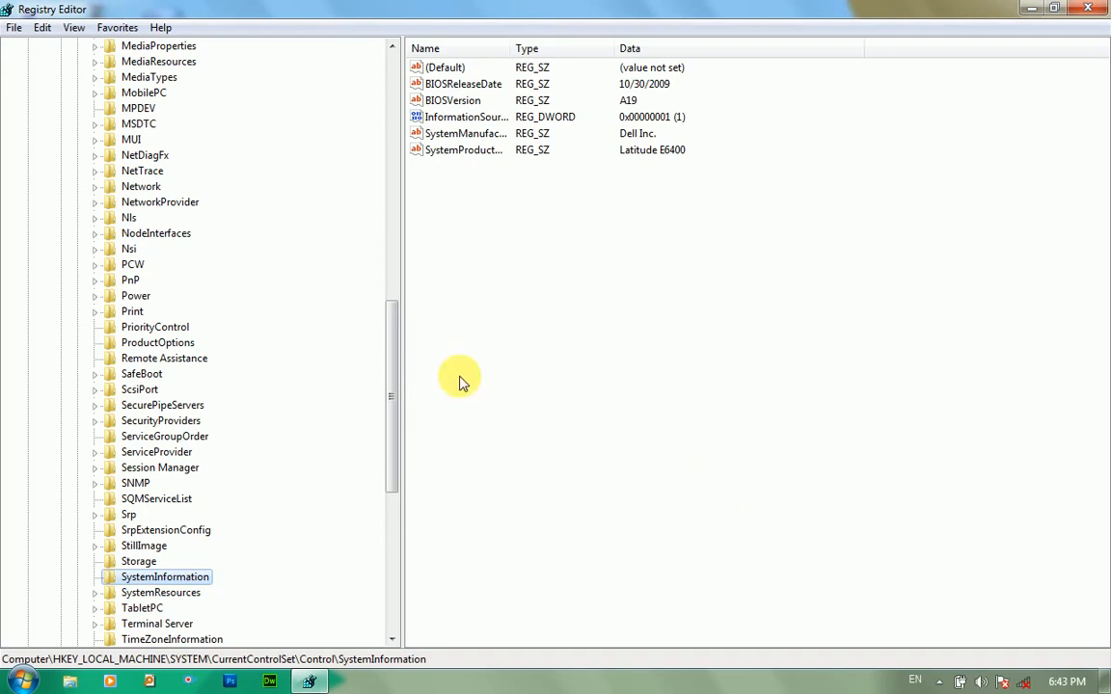
Step: Create a new key named StorageDevicePolicies under CurrentControlSet\Control
drag(385, 361, 379, 241)
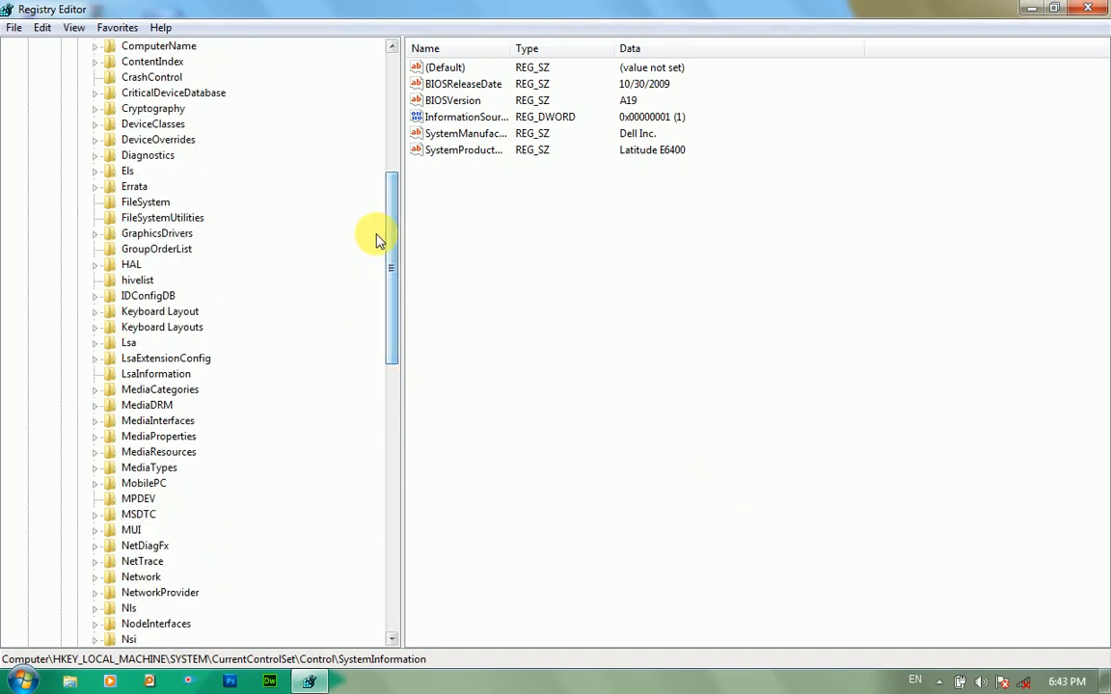
scroll(329, 279, up, 6)
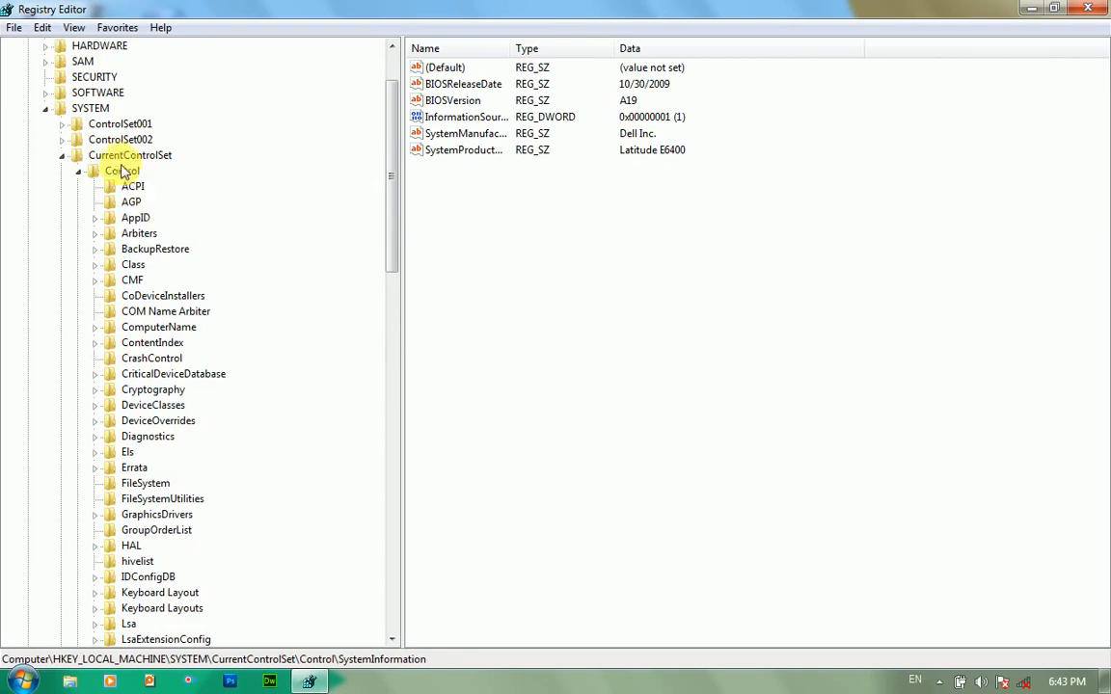
click(125, 172)
right_click(124, 172)
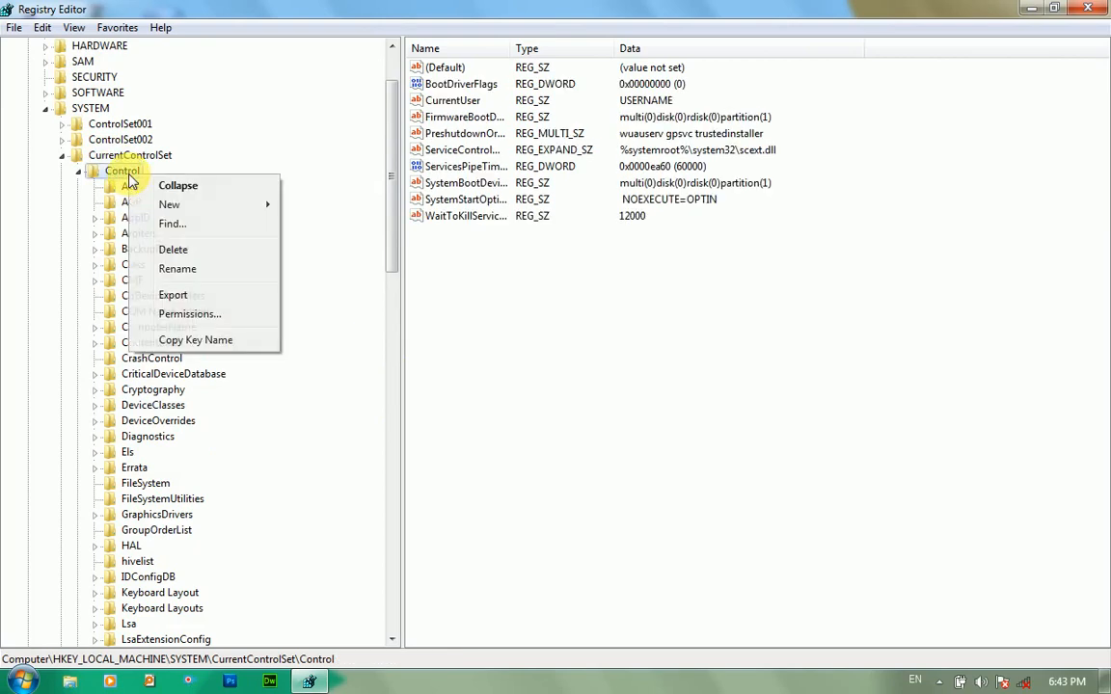
mouse_move(249, 211)
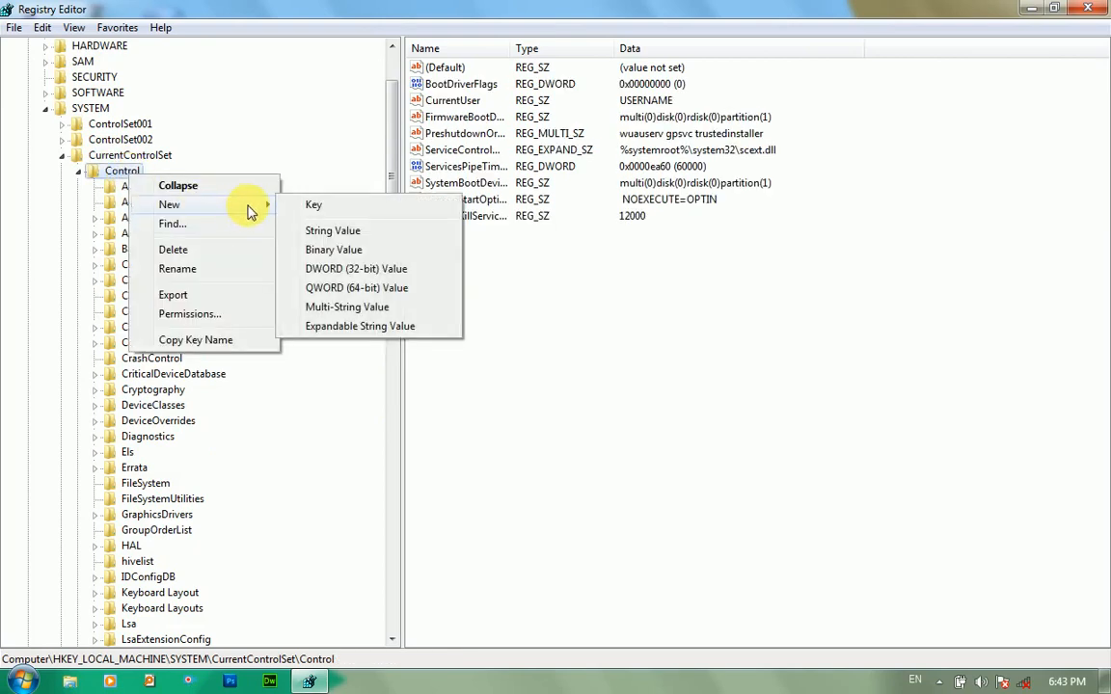
click(340, 206)
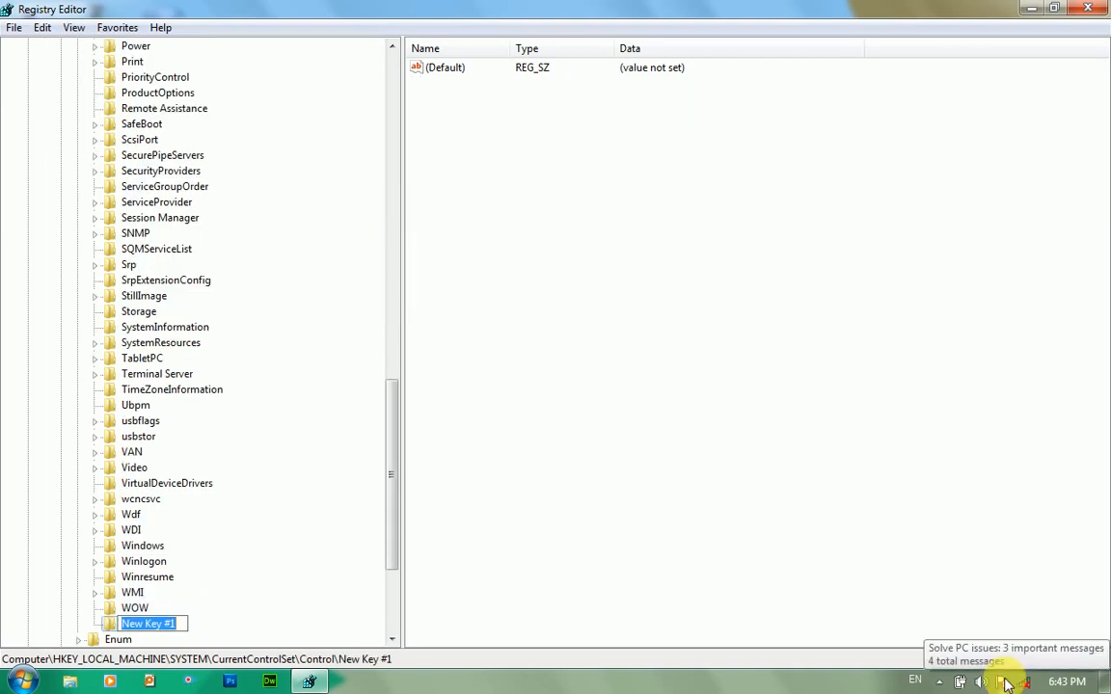
text(StorageD)
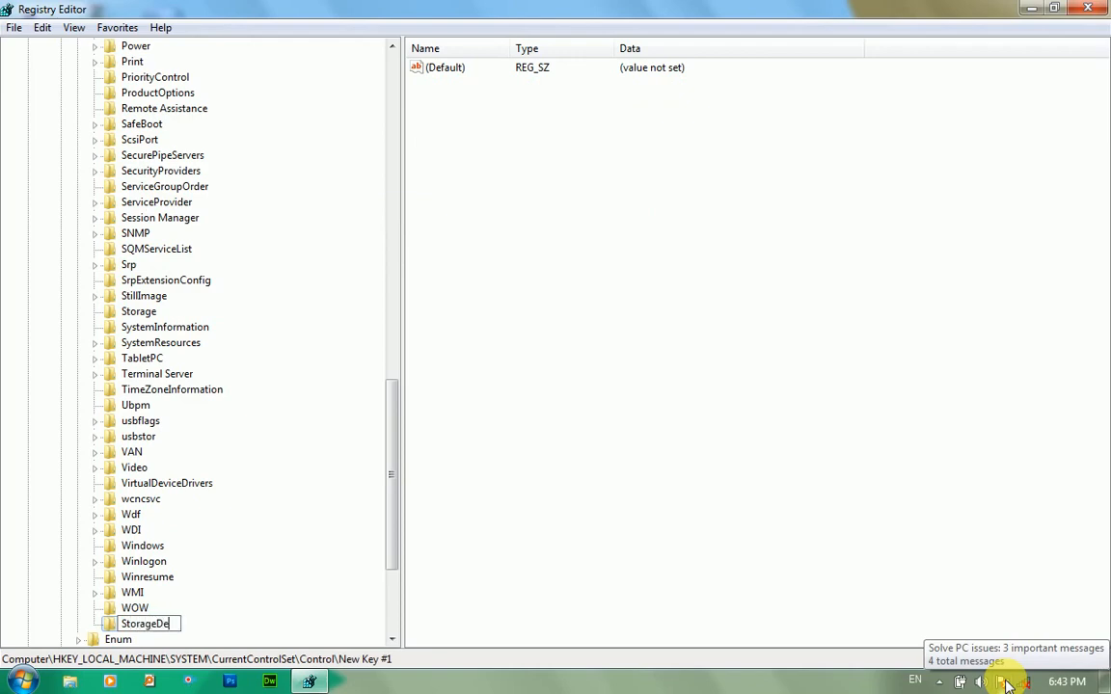
text(ePolicies)
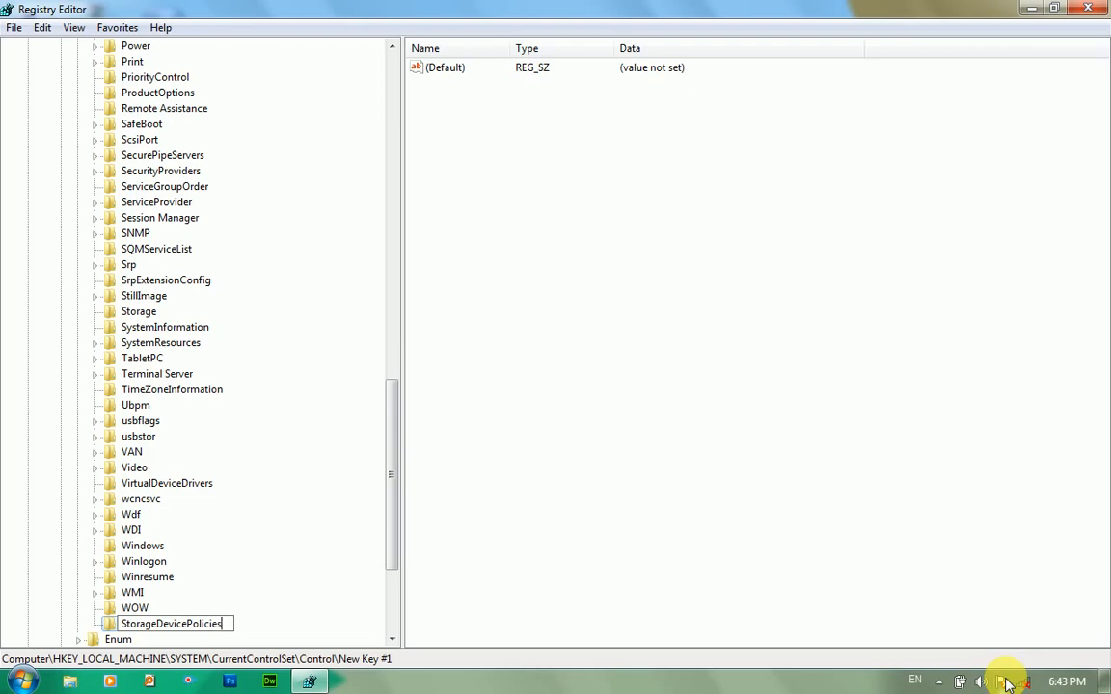
key(Return)
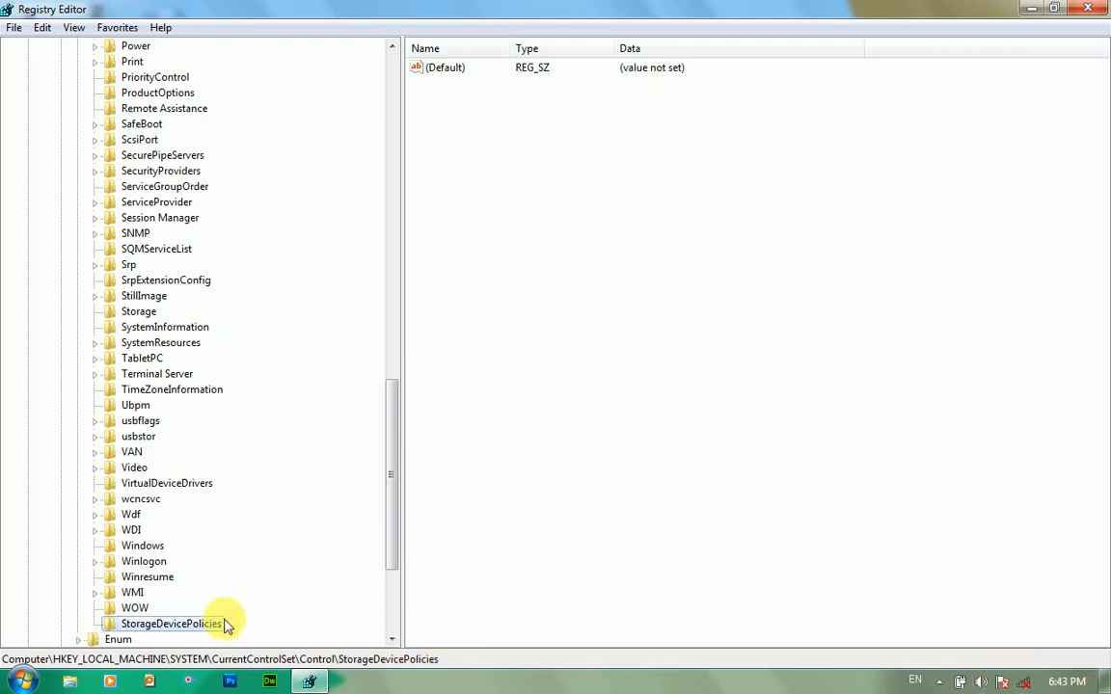
Step: Add a DWORD (32-bit) value named writeprotect to the StorageDevicePolicies key
right_click(196, 623)
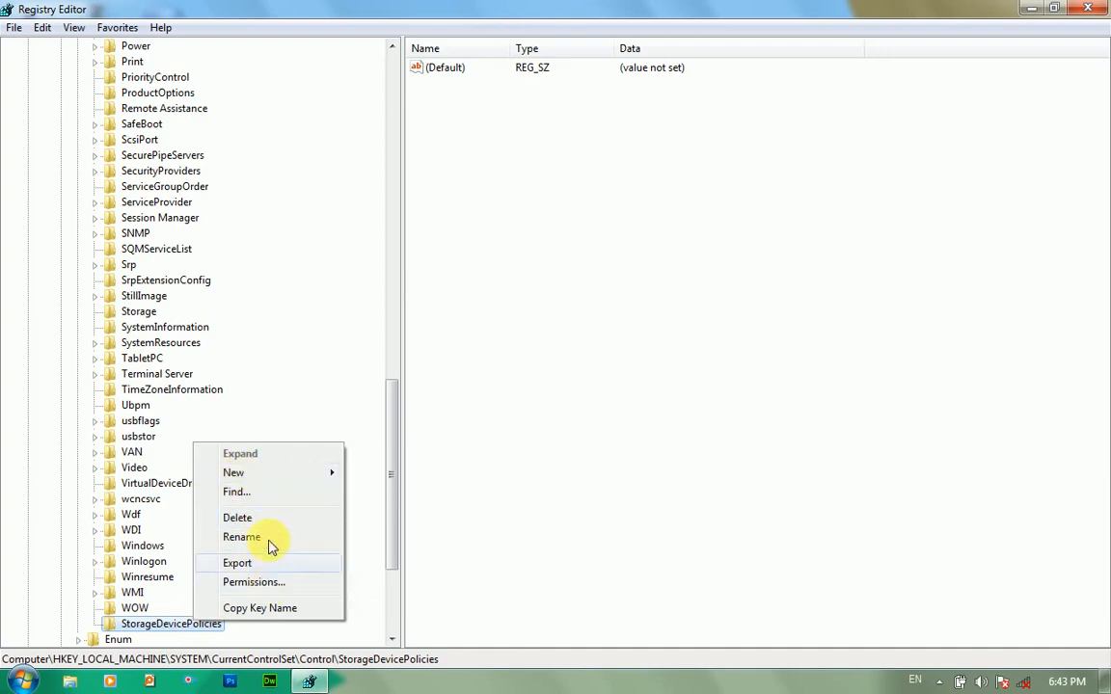
click(253, 474)
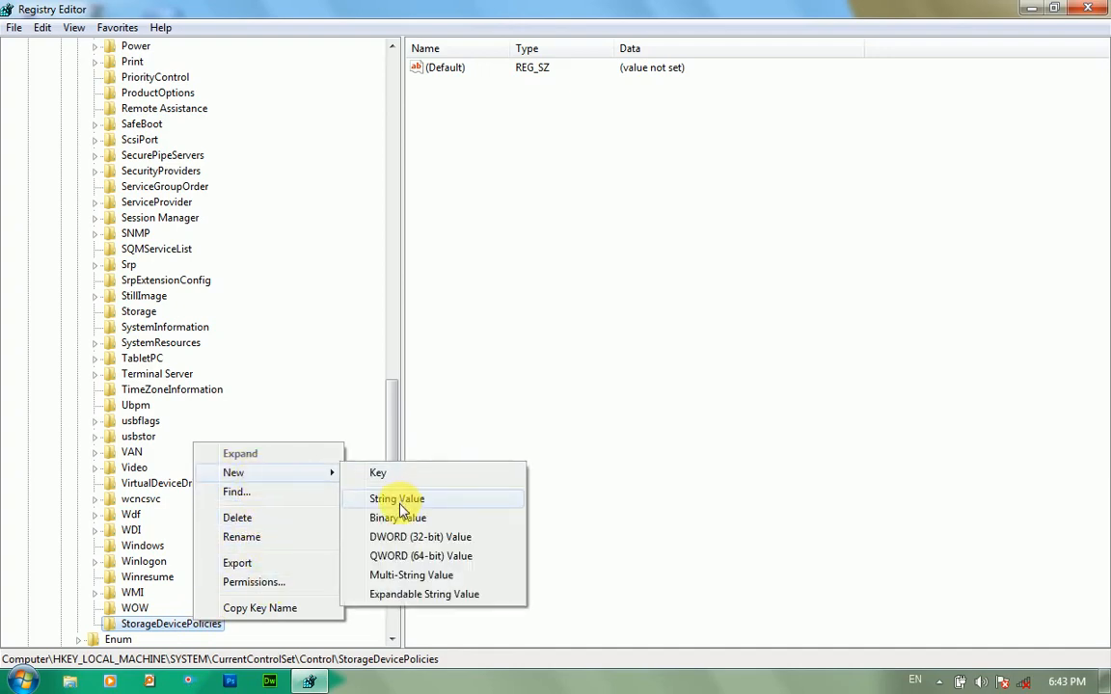
click(472, 545)
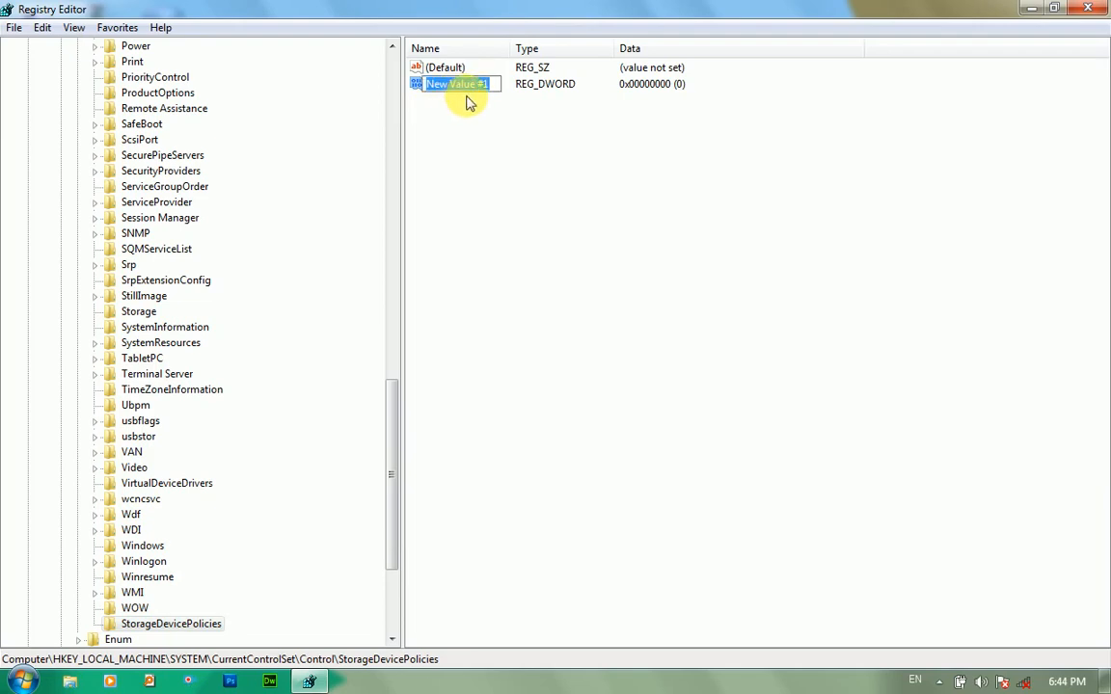
text(Wr)
key(BackSpace)
key(BackSpace)
text(wt)
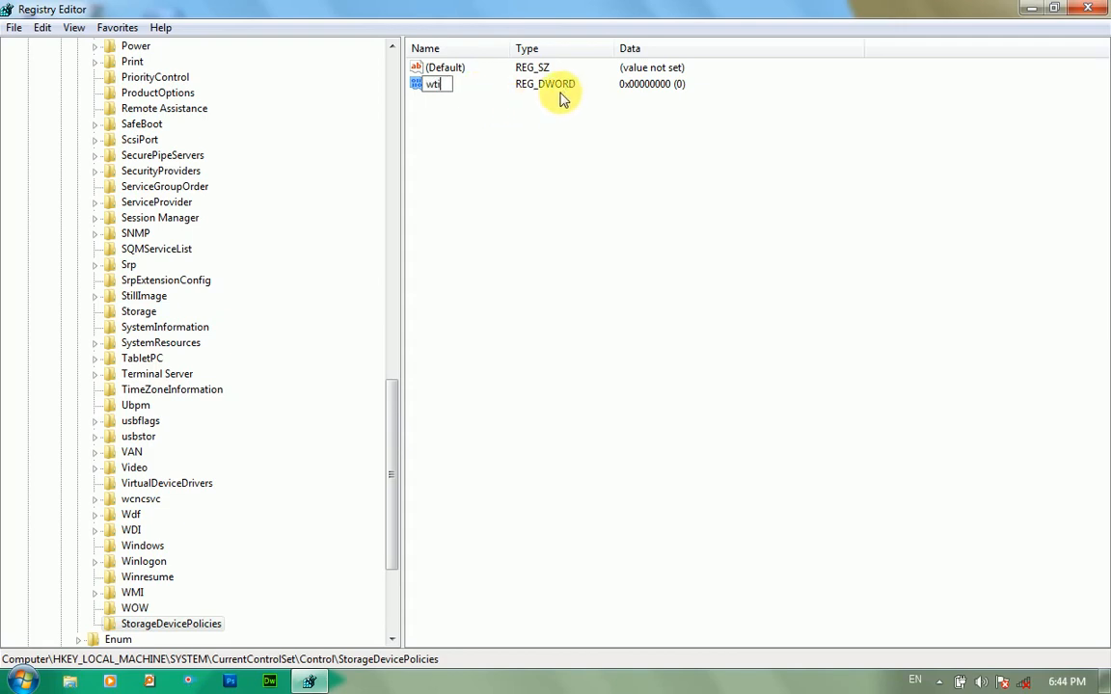
key(BackSpace)
text(rite)
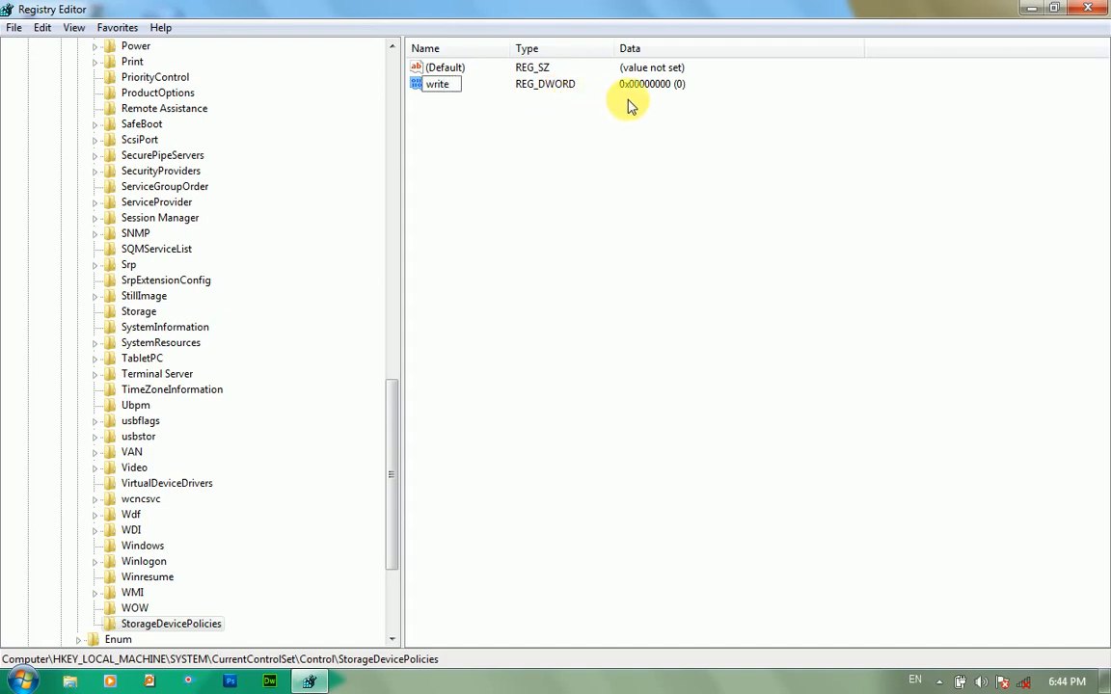
text(protect)
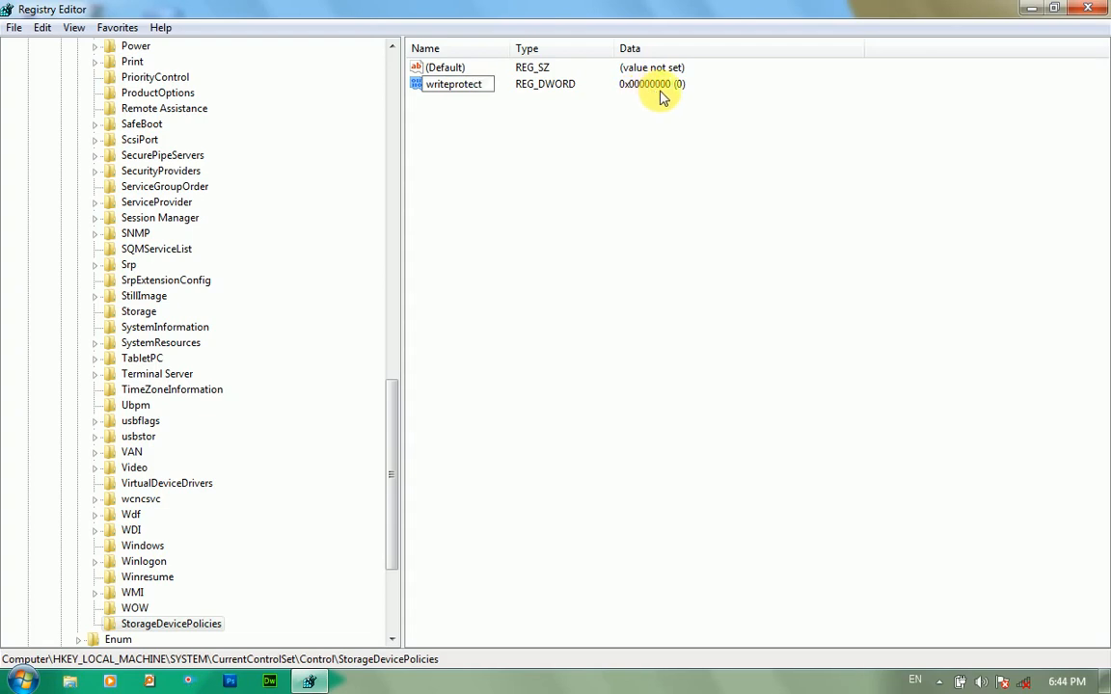
key(Return)
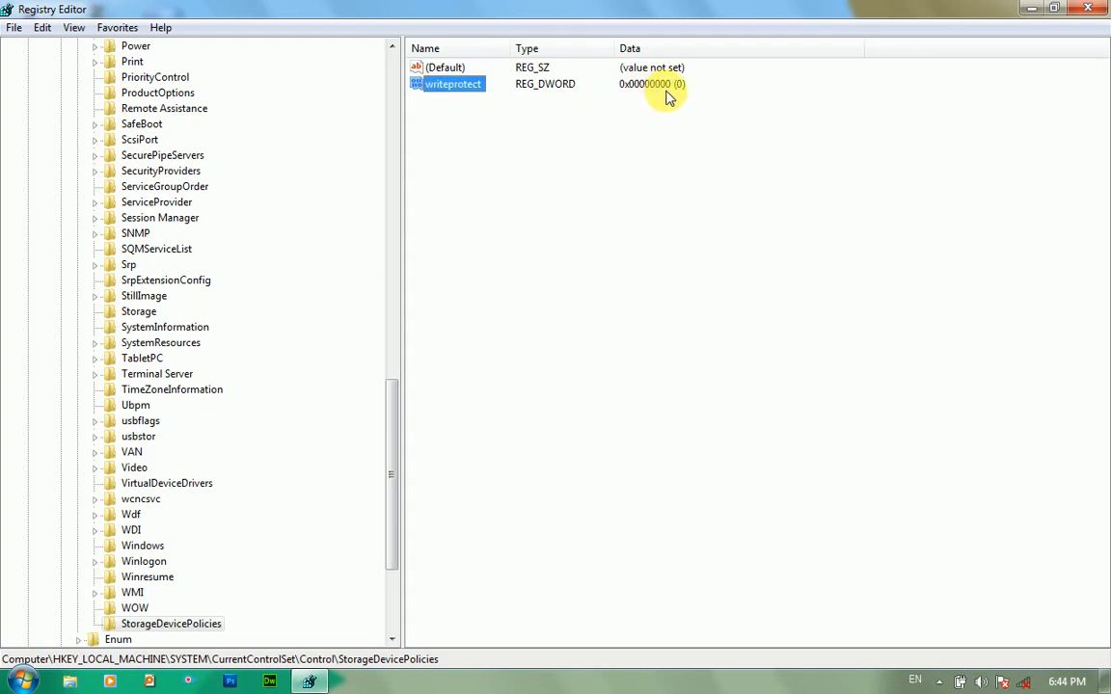
Step: Set the writeprotect value data to 1 and close the Registry Editor
double_click(682, 91)
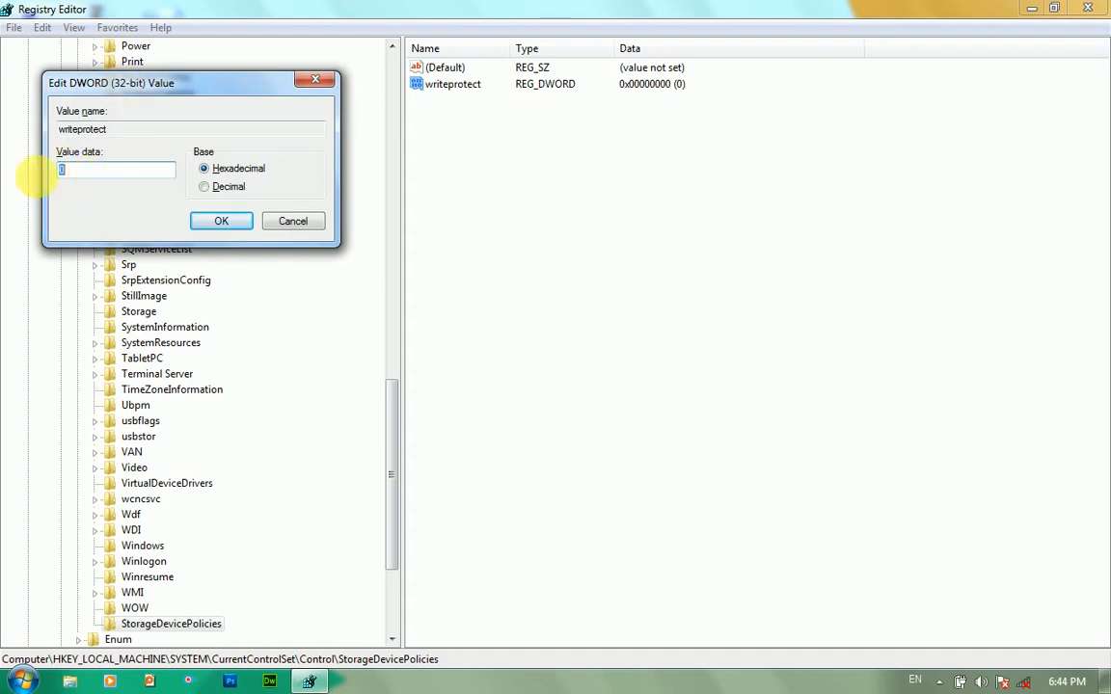
text(1)
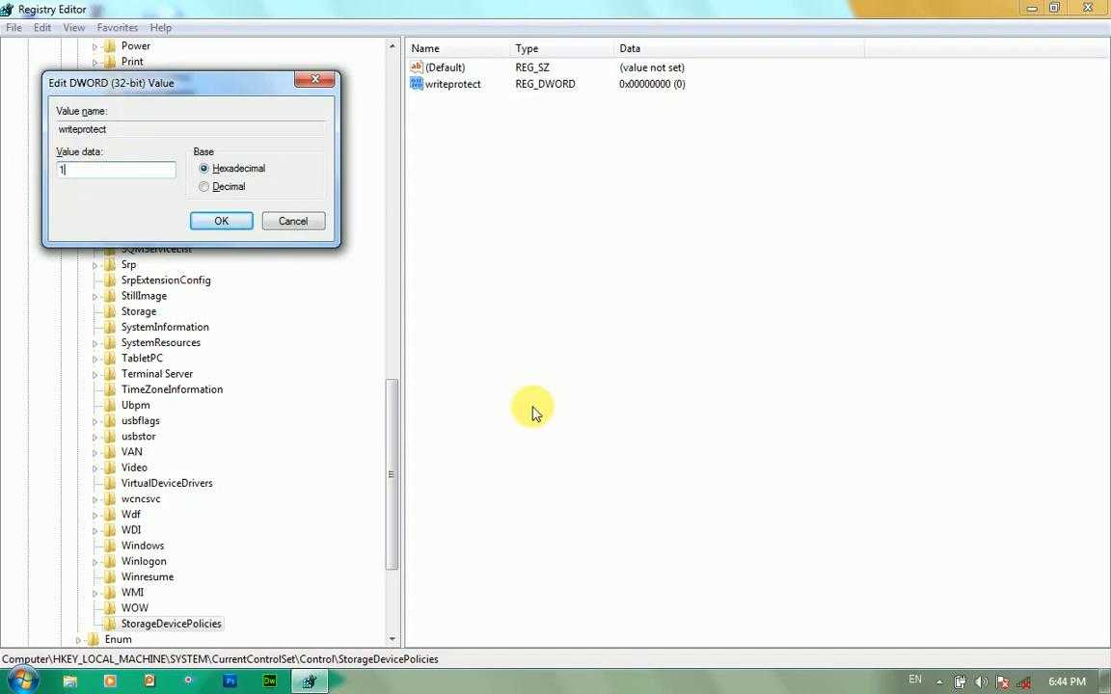
click(229, 221)
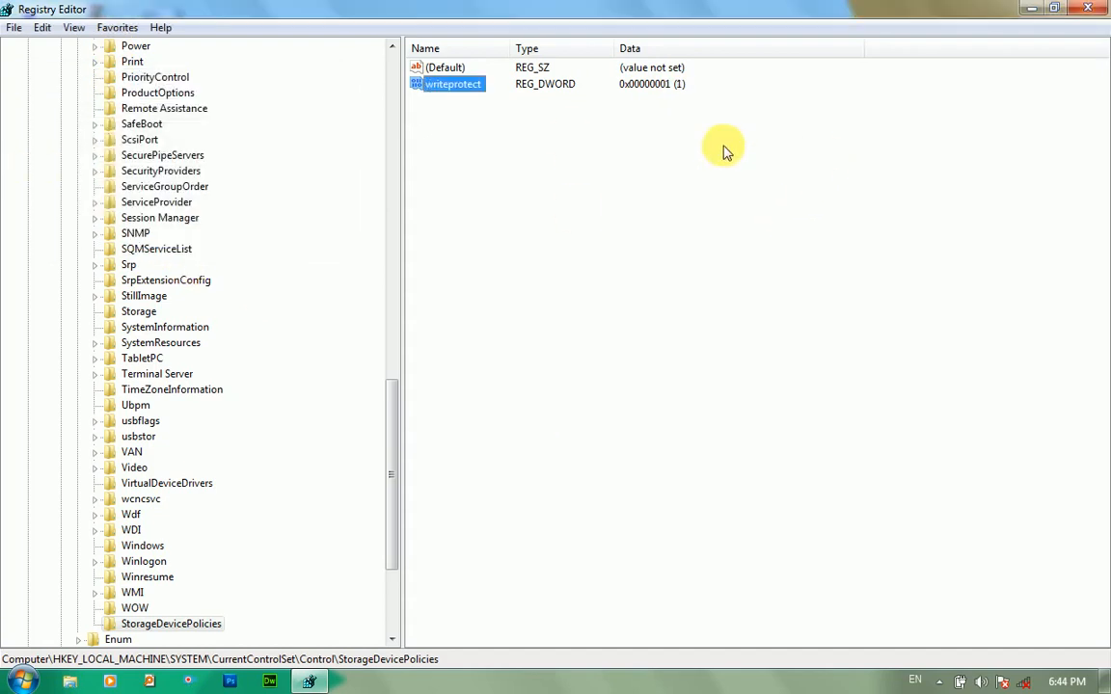
click(1079, 7)
right_click(449, 166)
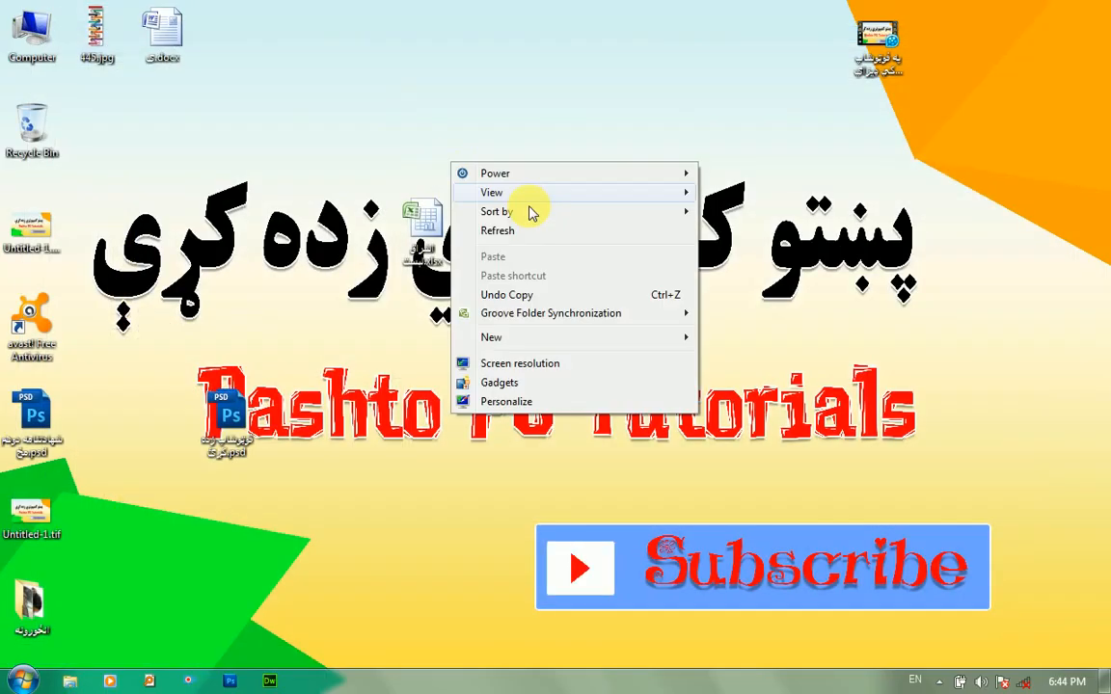
click(539, 231)
right_click(593, 120)
click(617, 194)
right_click(609, 137)
click(657, 211)
right_click(622, 151)
click(666, 222)
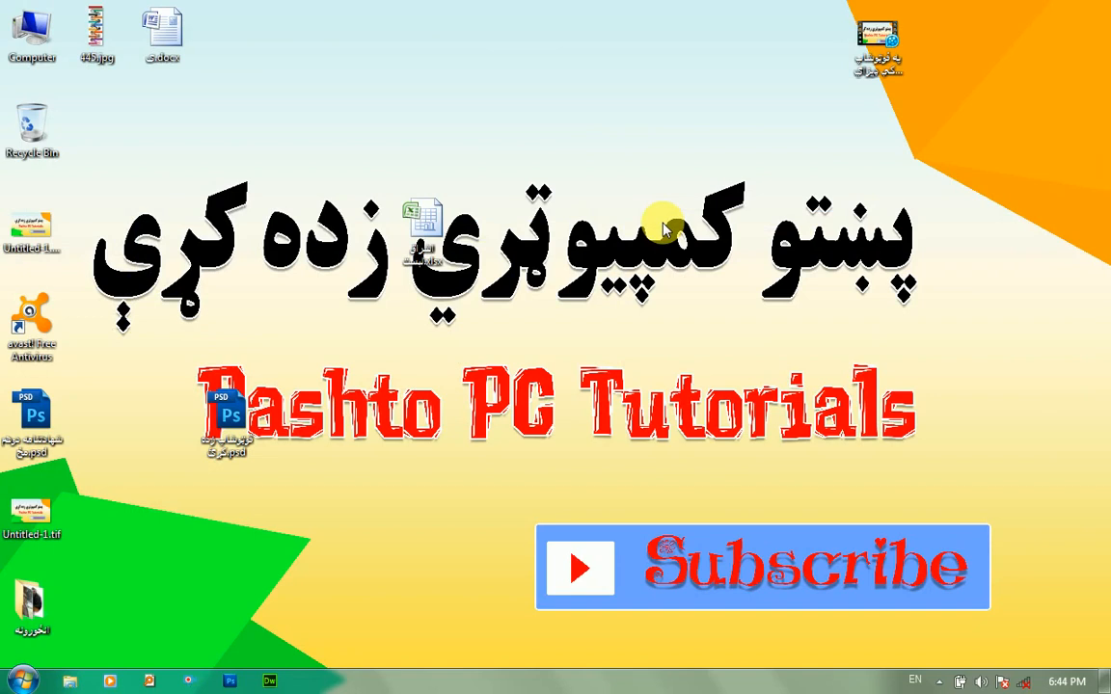
right_click(570, 100)
click(626, 176)
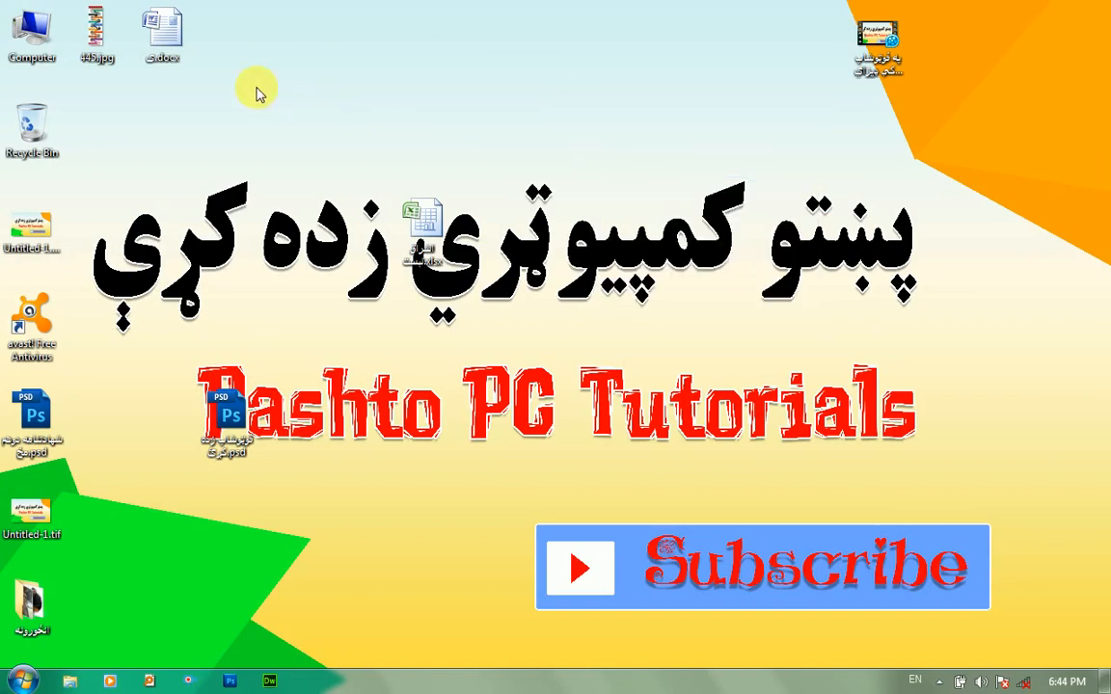
Step: Open Computer from the desktop in a maximized window and open the USB drive (I:)
double_click(40, 34)
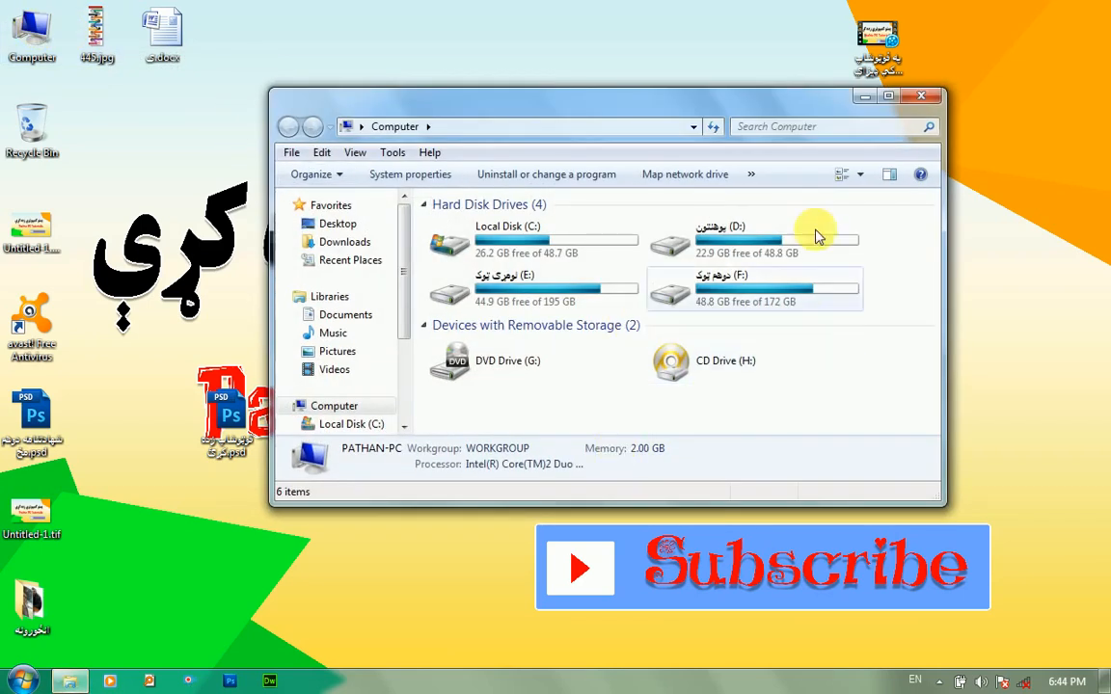
click(888, 97)
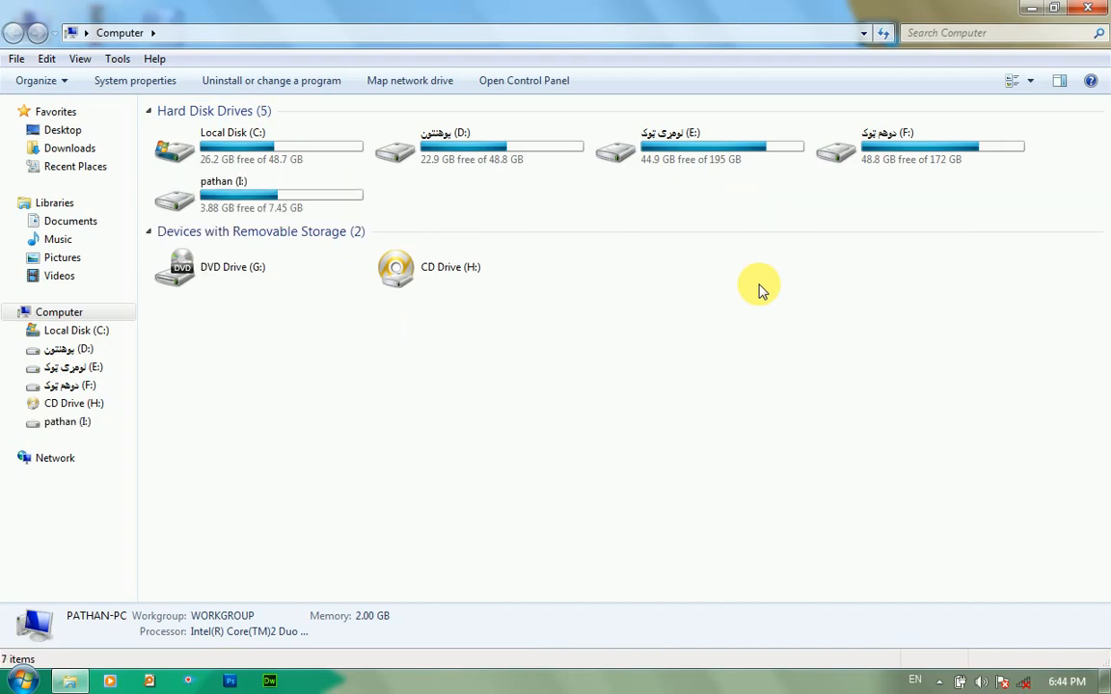
double_click(256, 205)
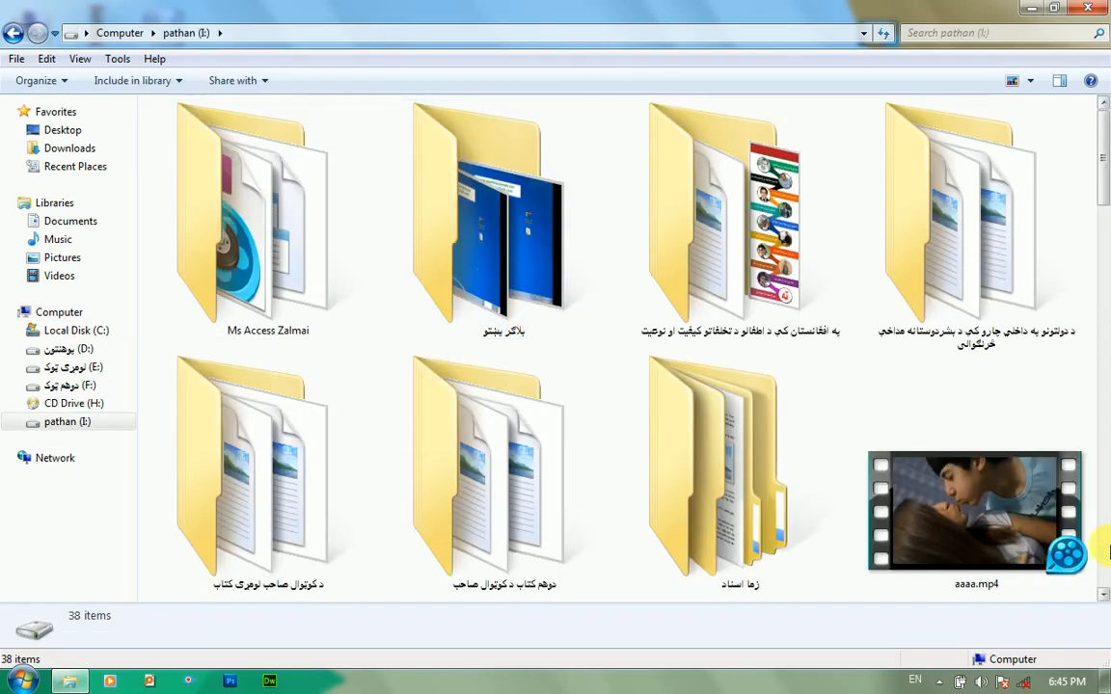
Step: Examine which file operations are offered for aaaa.mp4 and for the folder beside it on drive I:
click(950, 545)
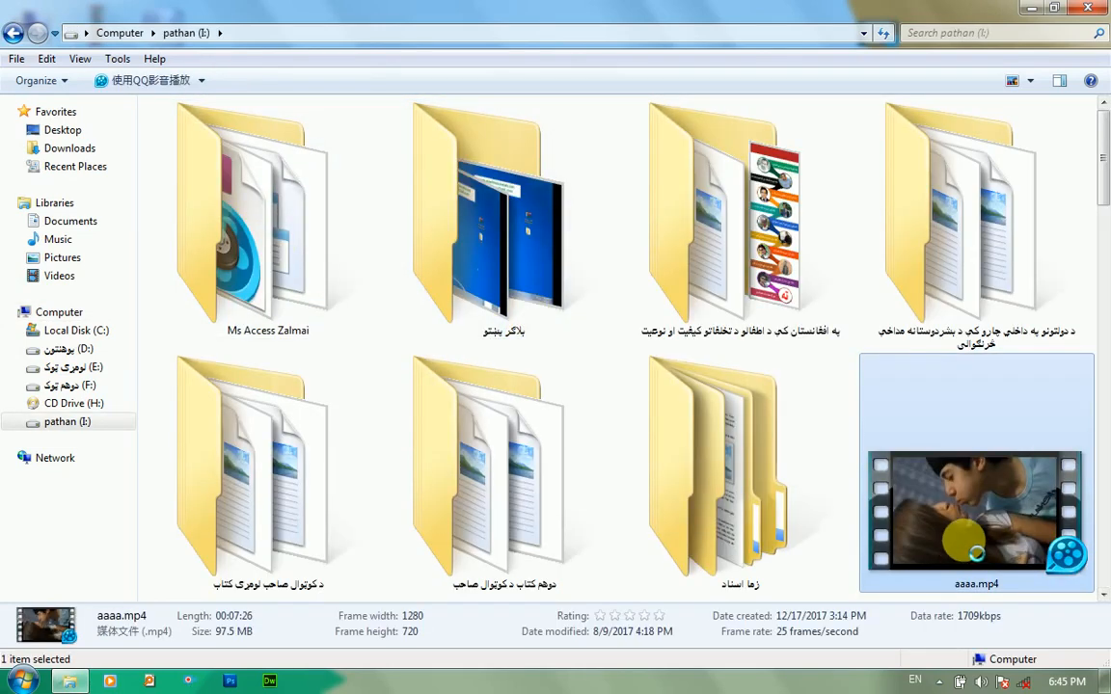
right_click(882, 542)
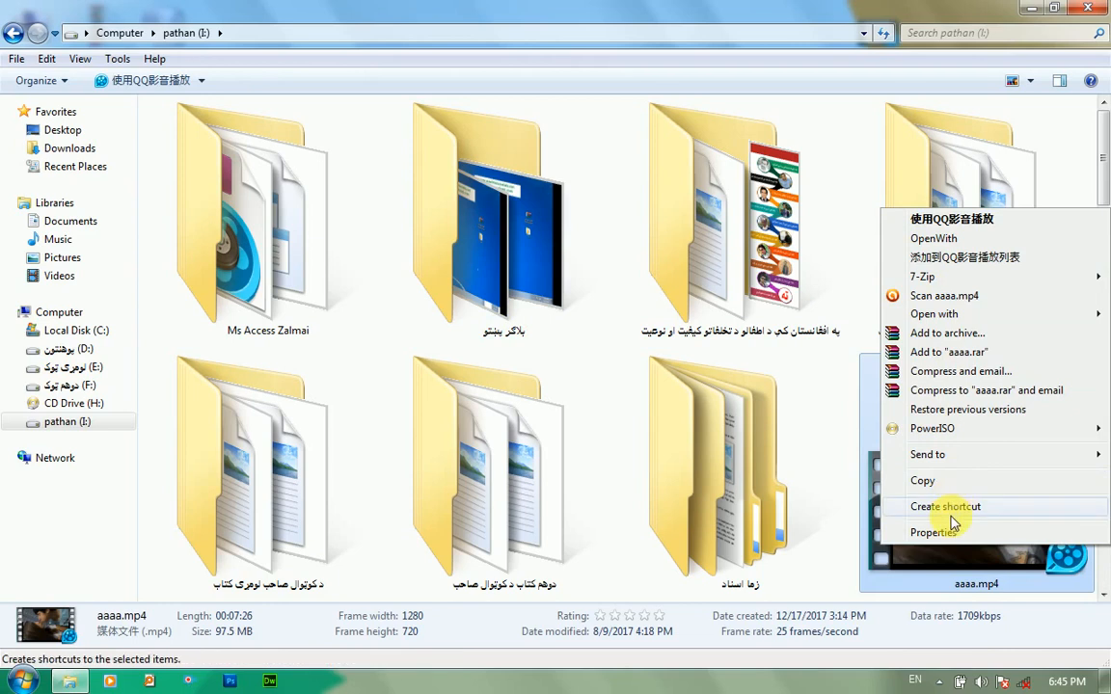
click(653, 388)
right_click(728, 388)
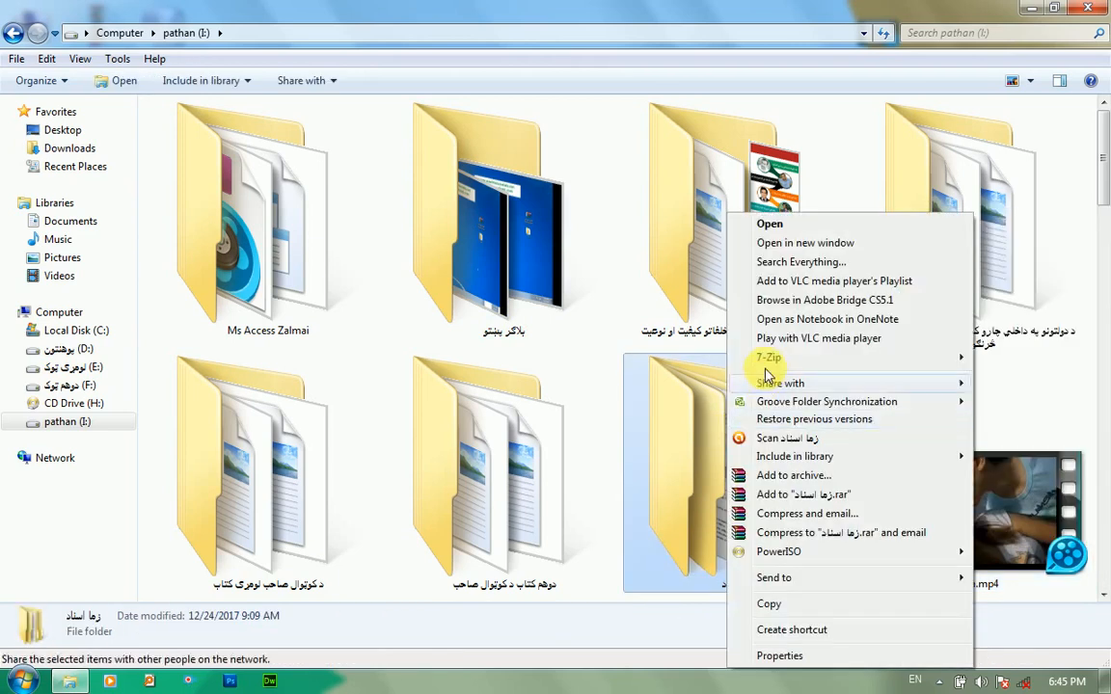
Step: Try to copy the Word document ی.docx from the desktop to drive I:, retry once, and close the drive window
click(495, 483)
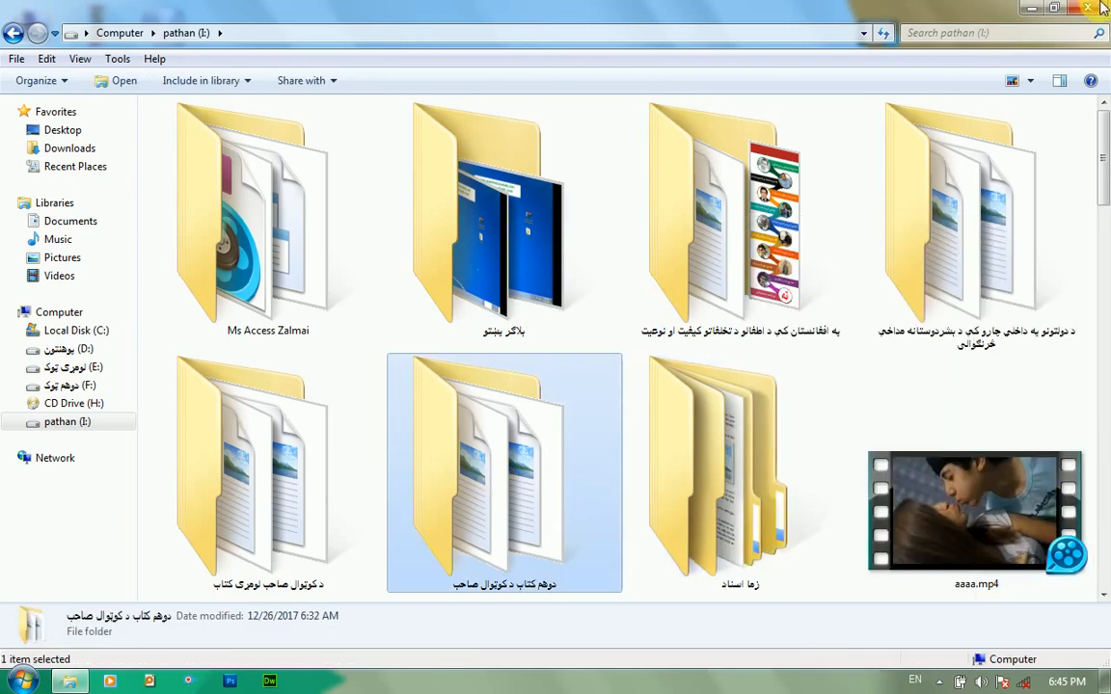
click(1064, 8)
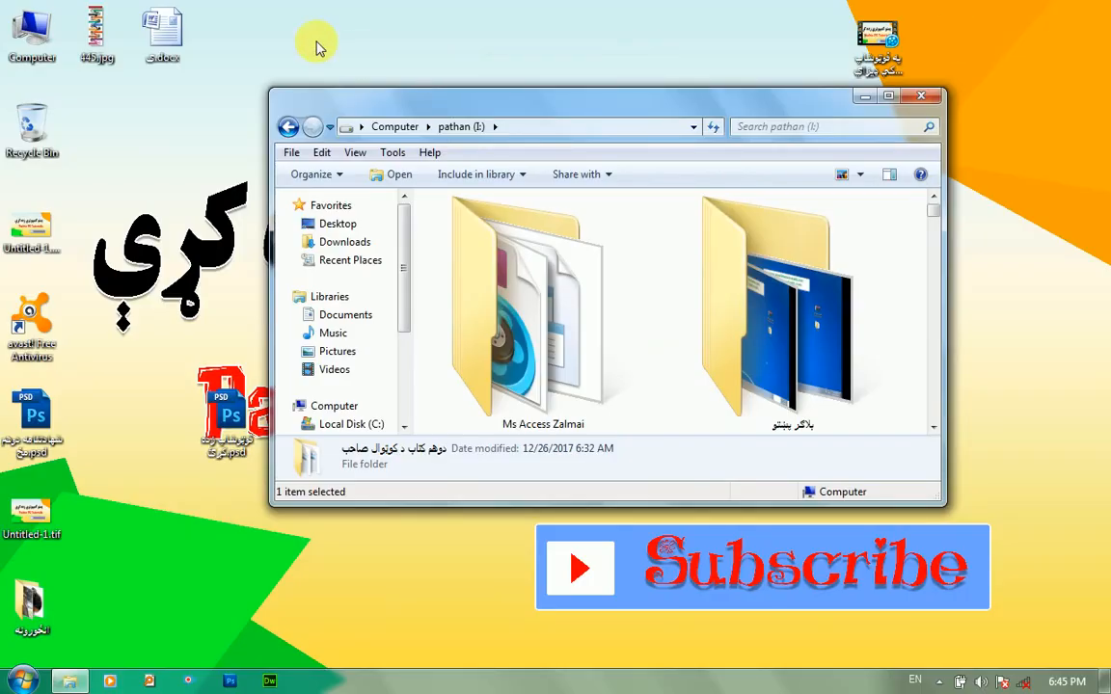
drag(177, 36, 696, 314)
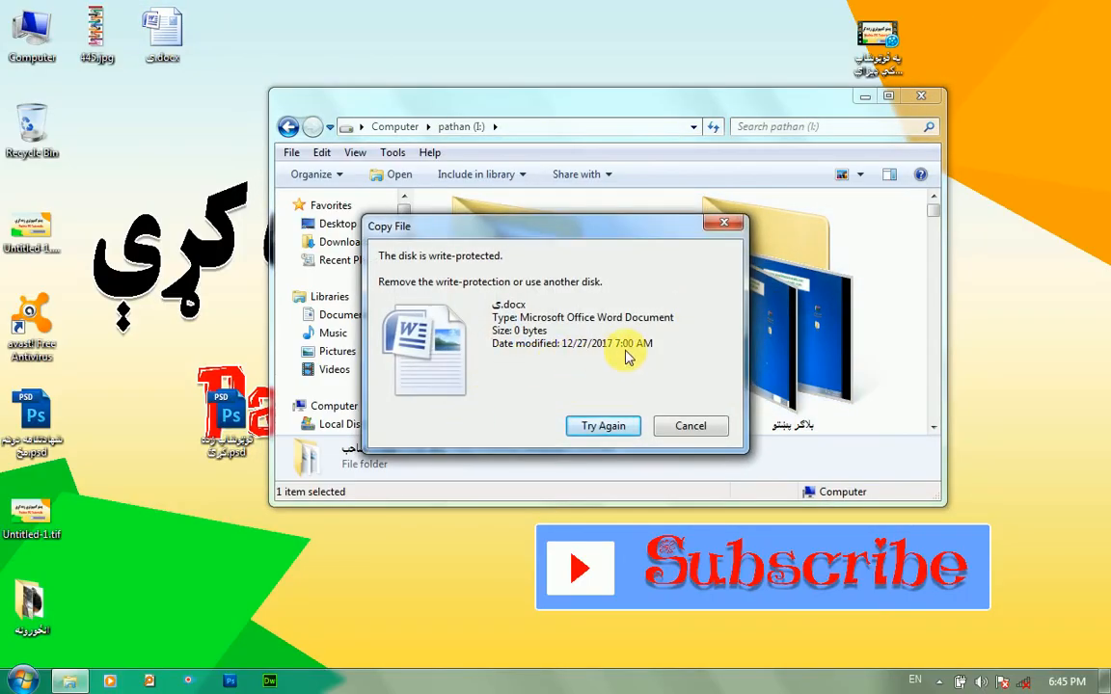
click(610, 425)
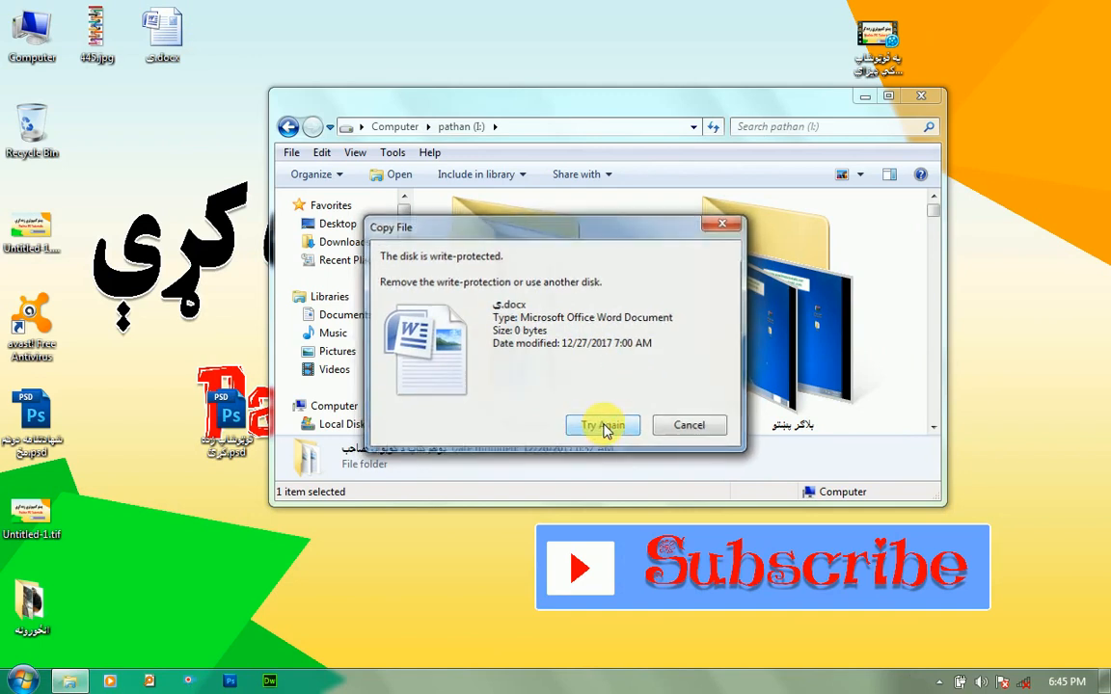
click(723, 223)
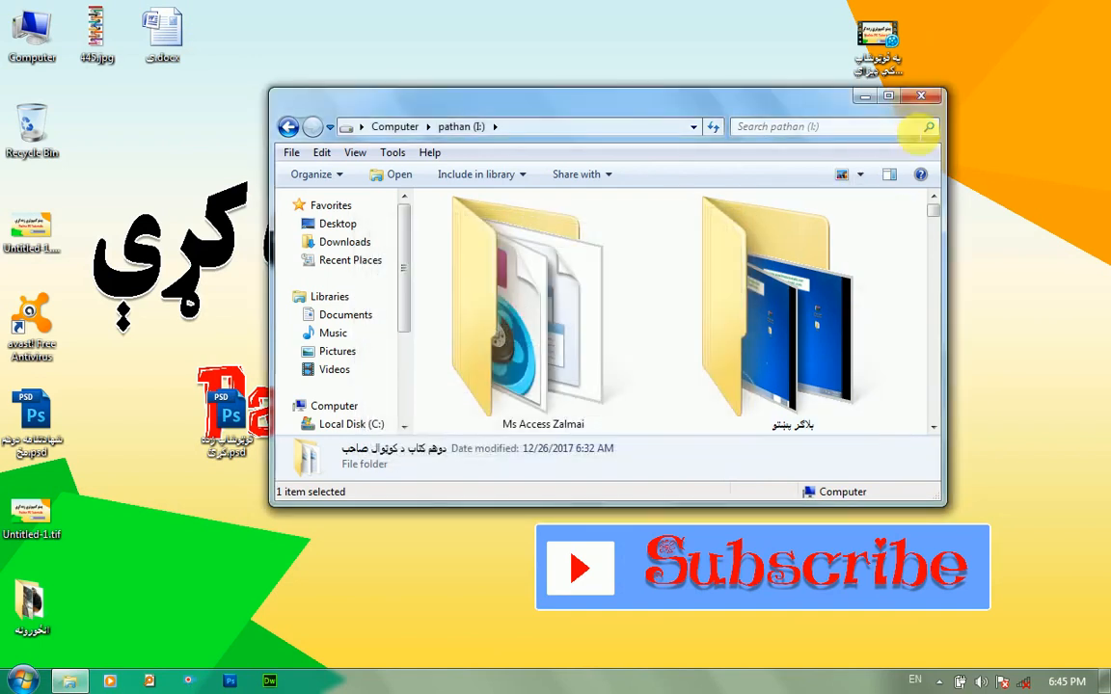
click(921, 95)
Step: Reopen Computer and try to quick-format the USB drive (I:) as NTFS with a 4096-byte allocation unit size
double_click(34, 29)
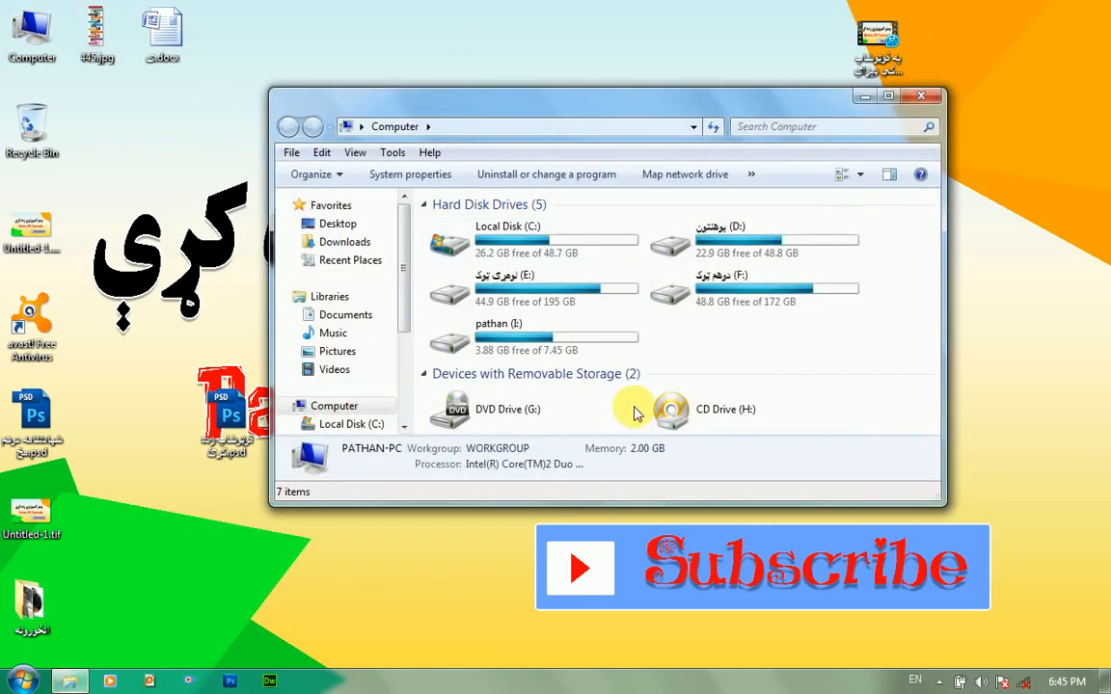
click(561, 337)
right_click(551, 332)
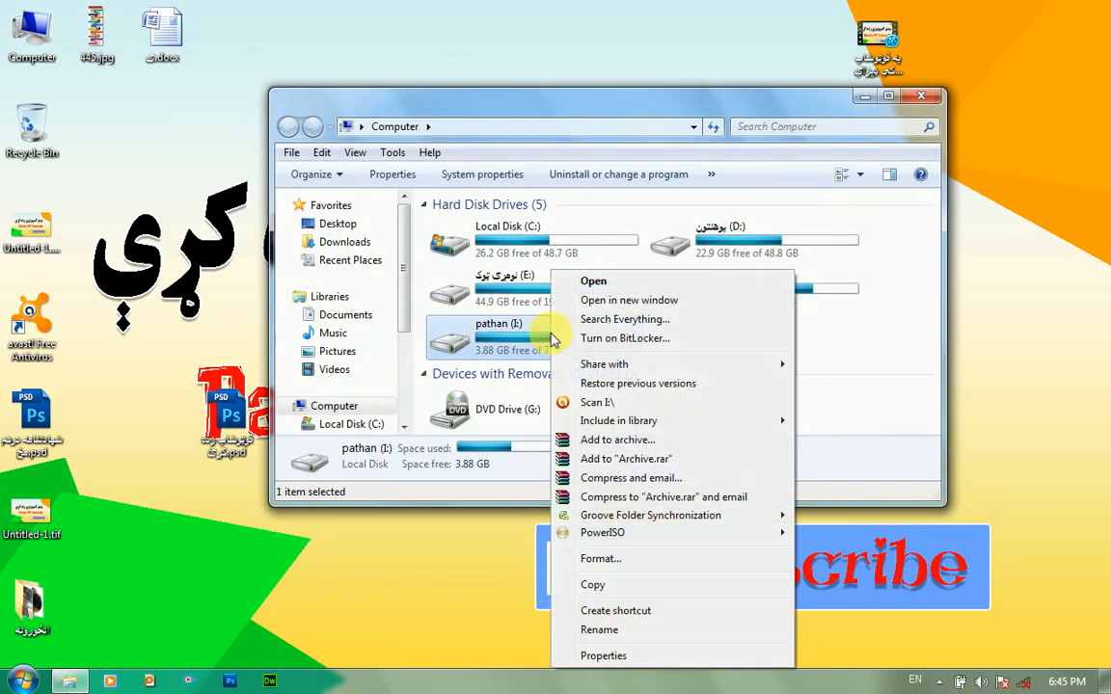
click(601, 558)
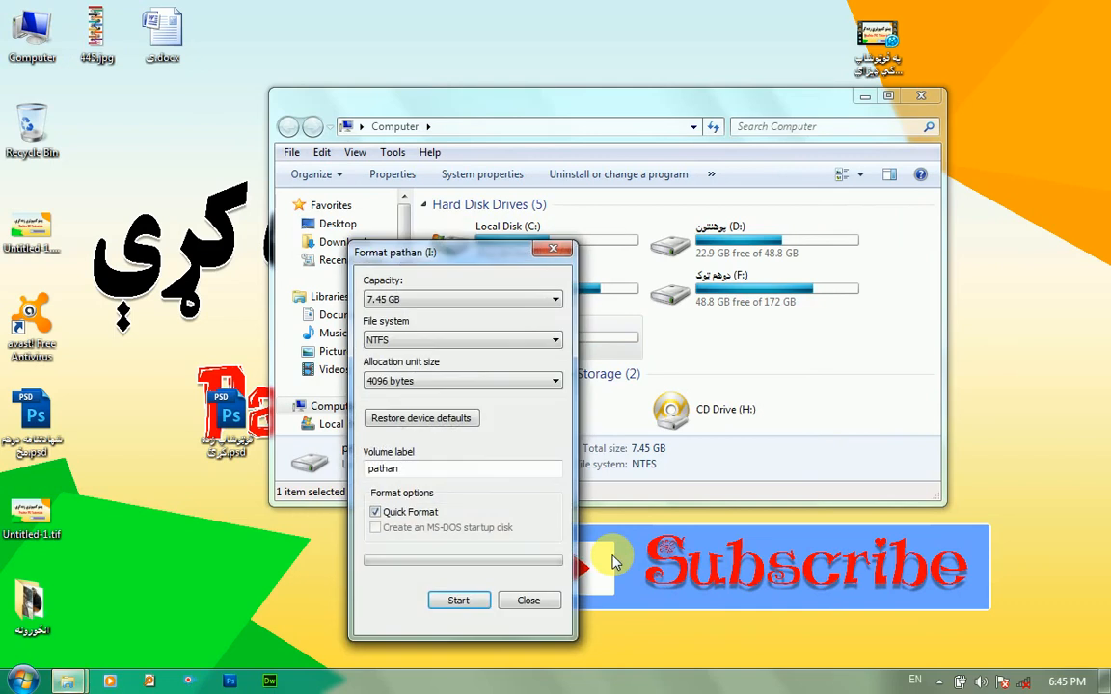
click(456, 602)
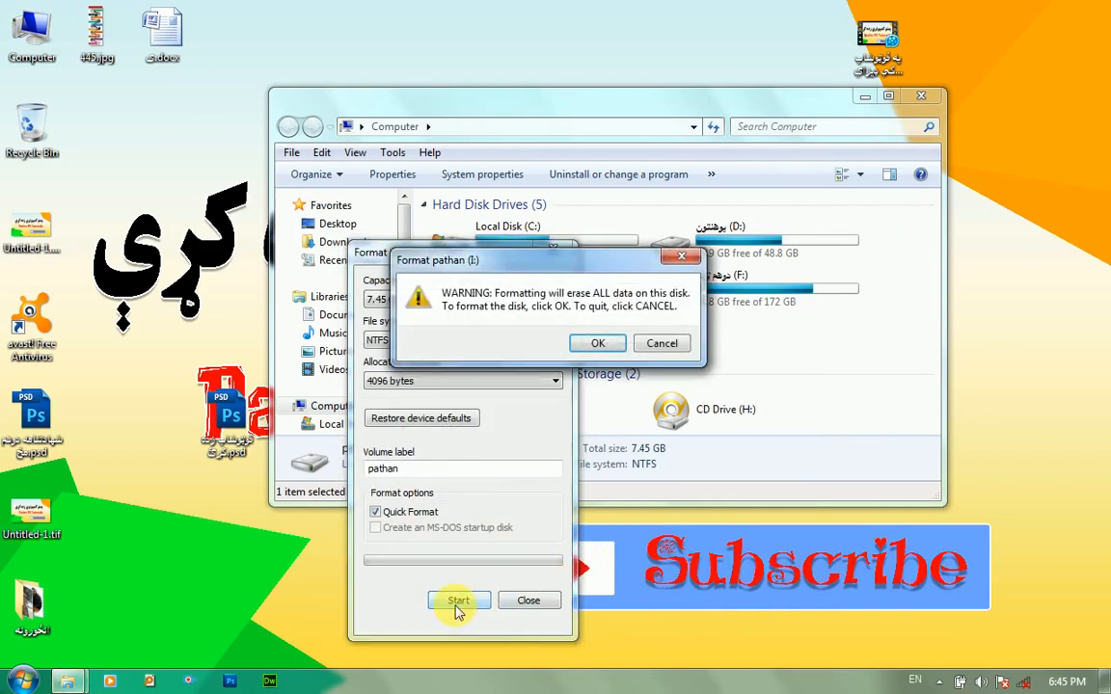
click(595, 347)
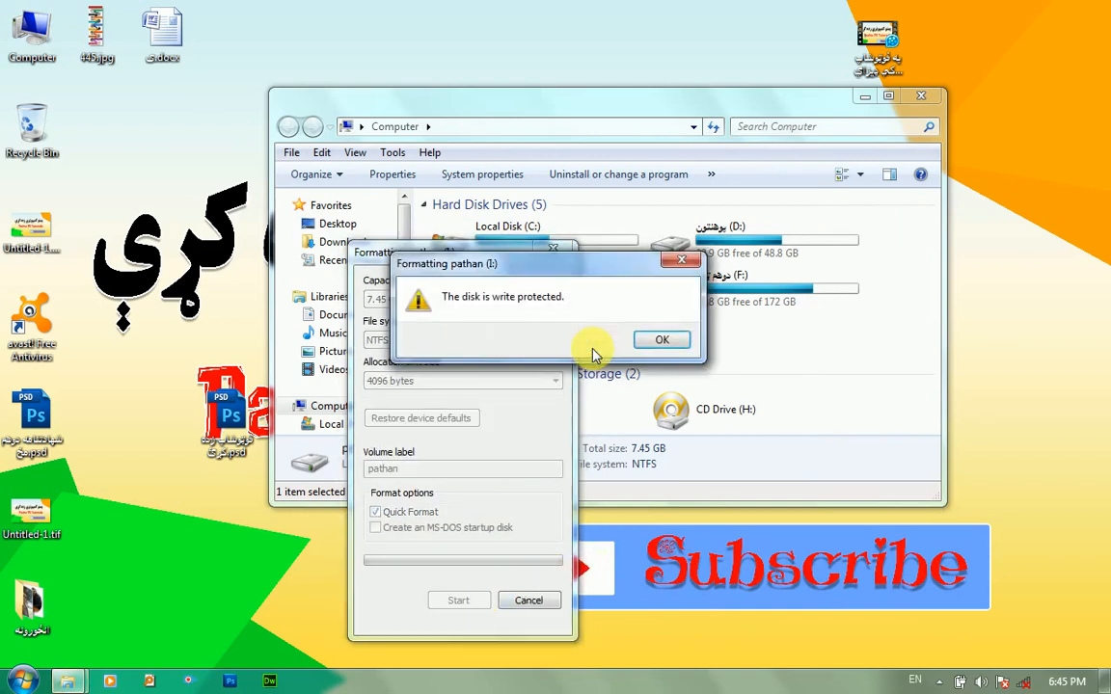
click(658, 342)
click(533, 598)
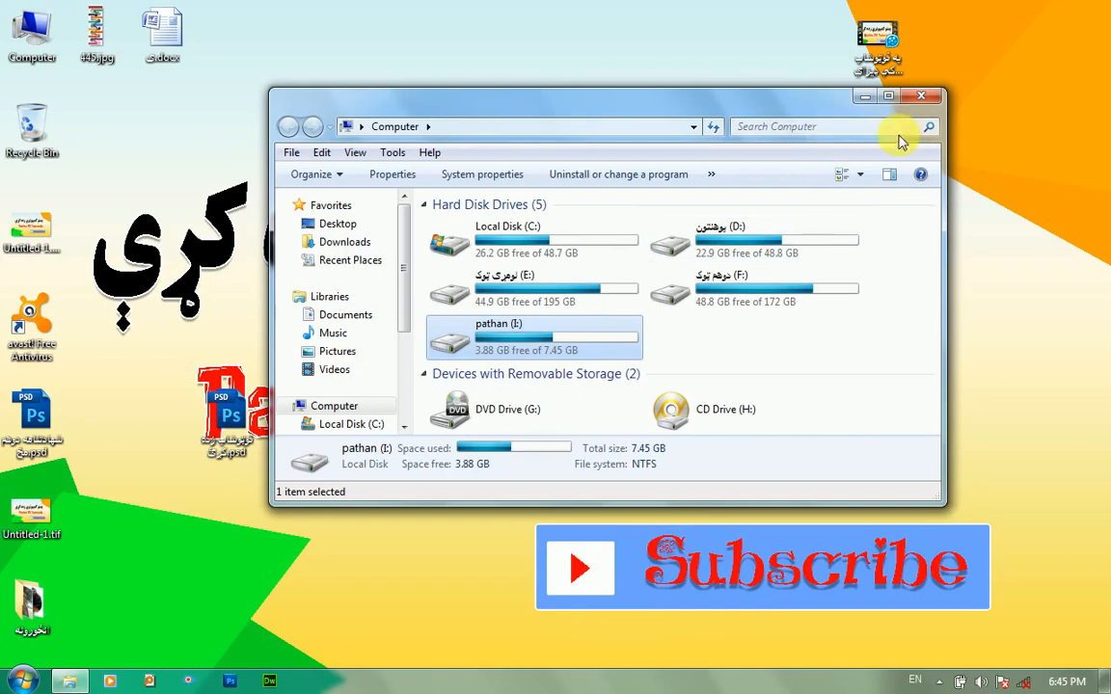
click(885, 98)
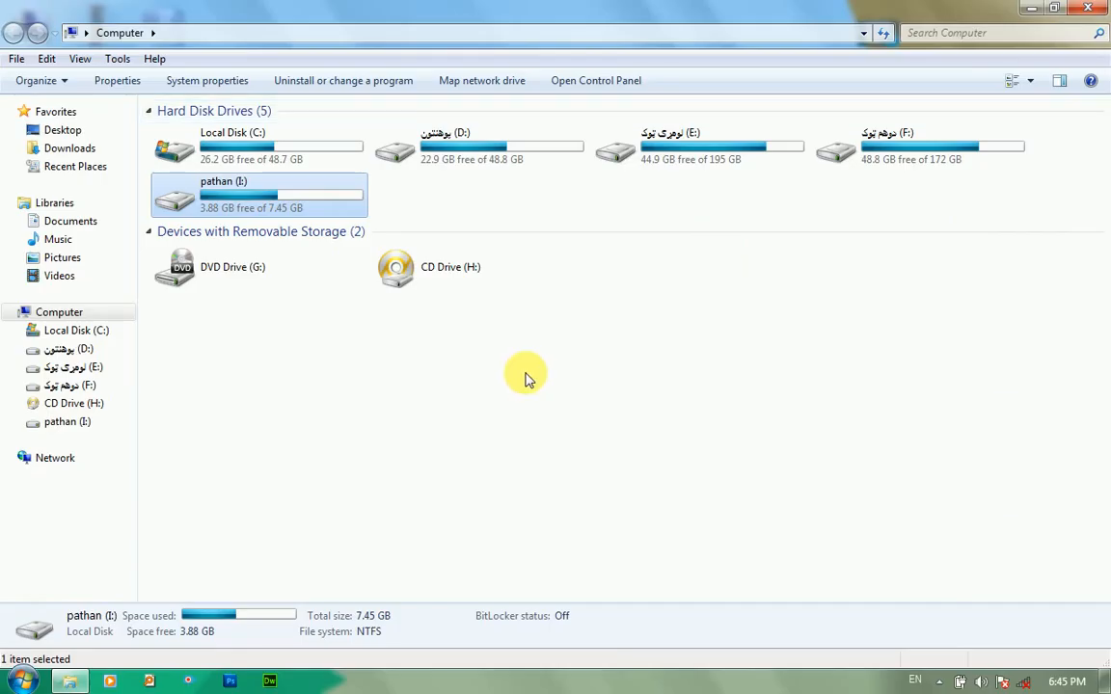